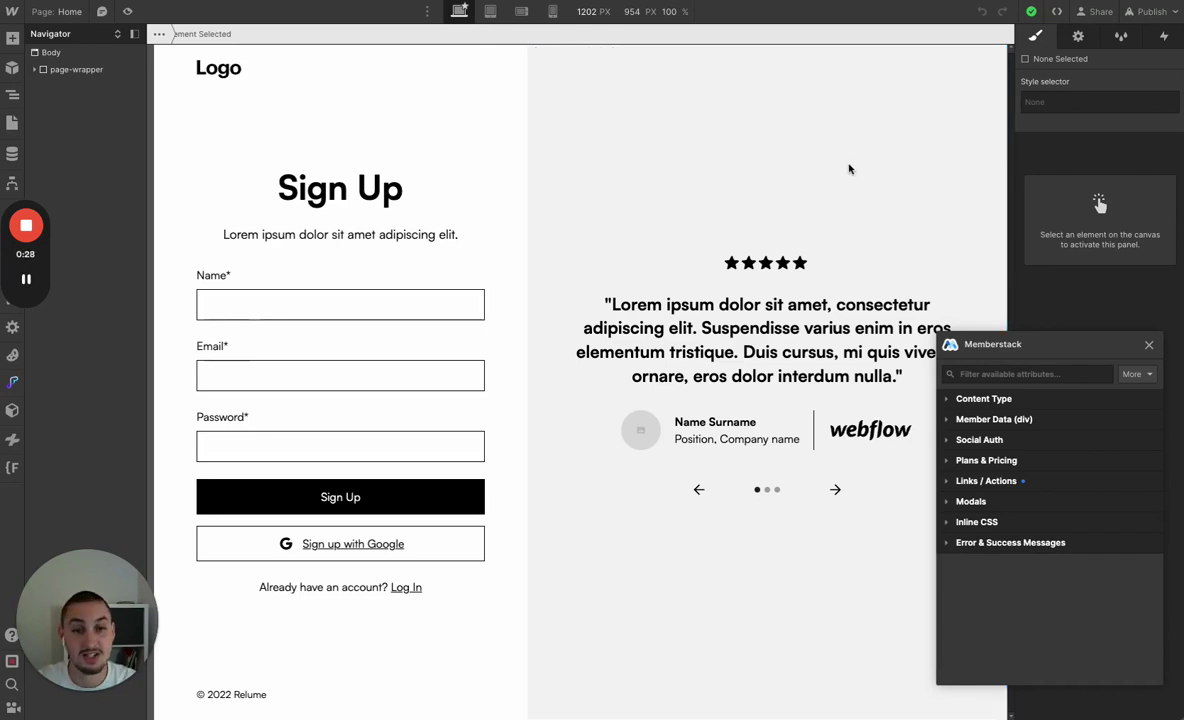
Make the sign-up form a Memberstack Signup form type
click(352, 336)
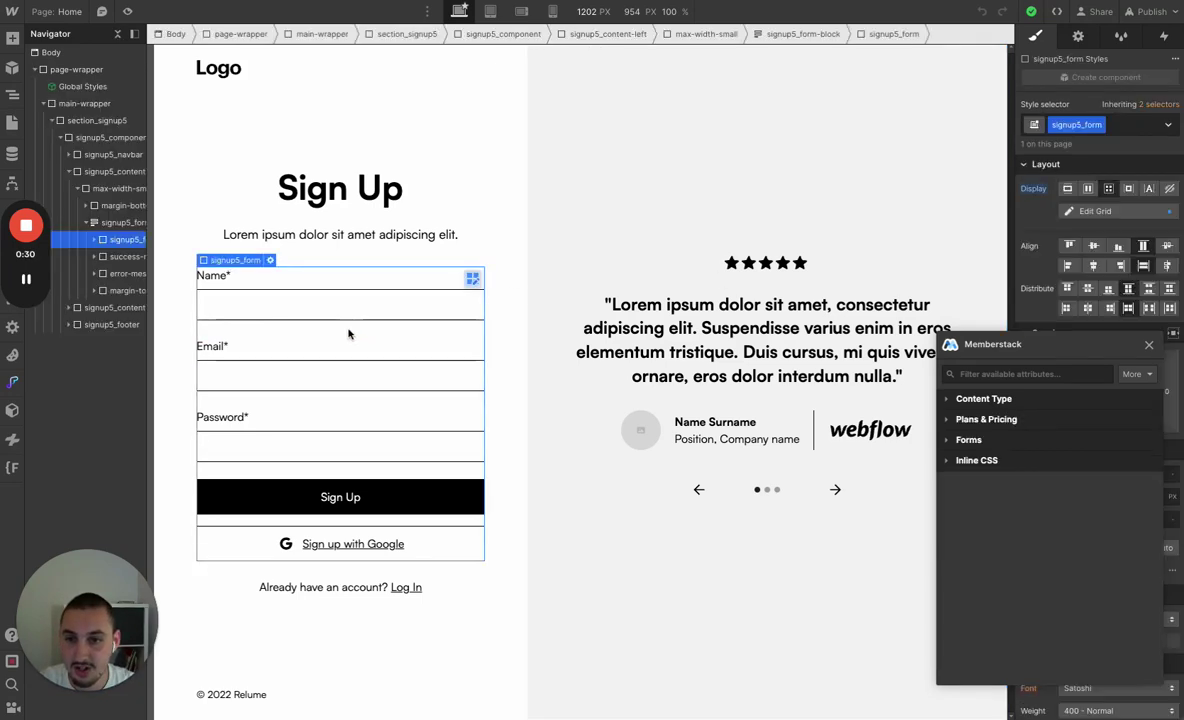
click(1032, 374)
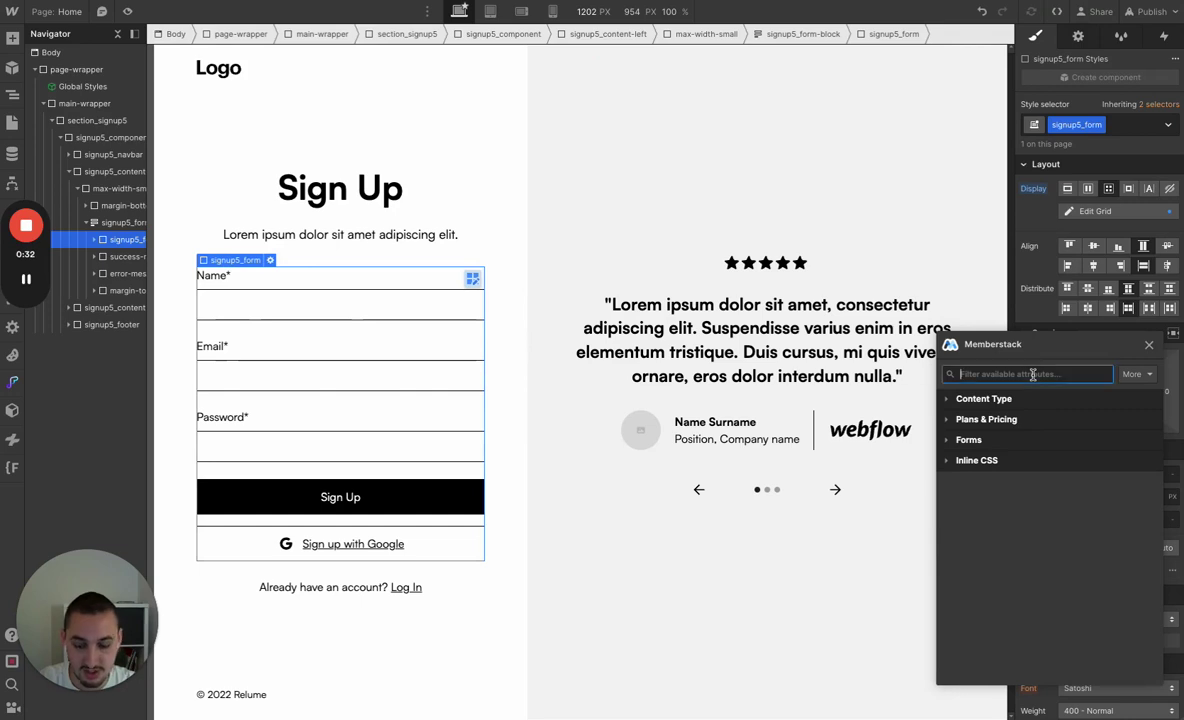
text(sign)
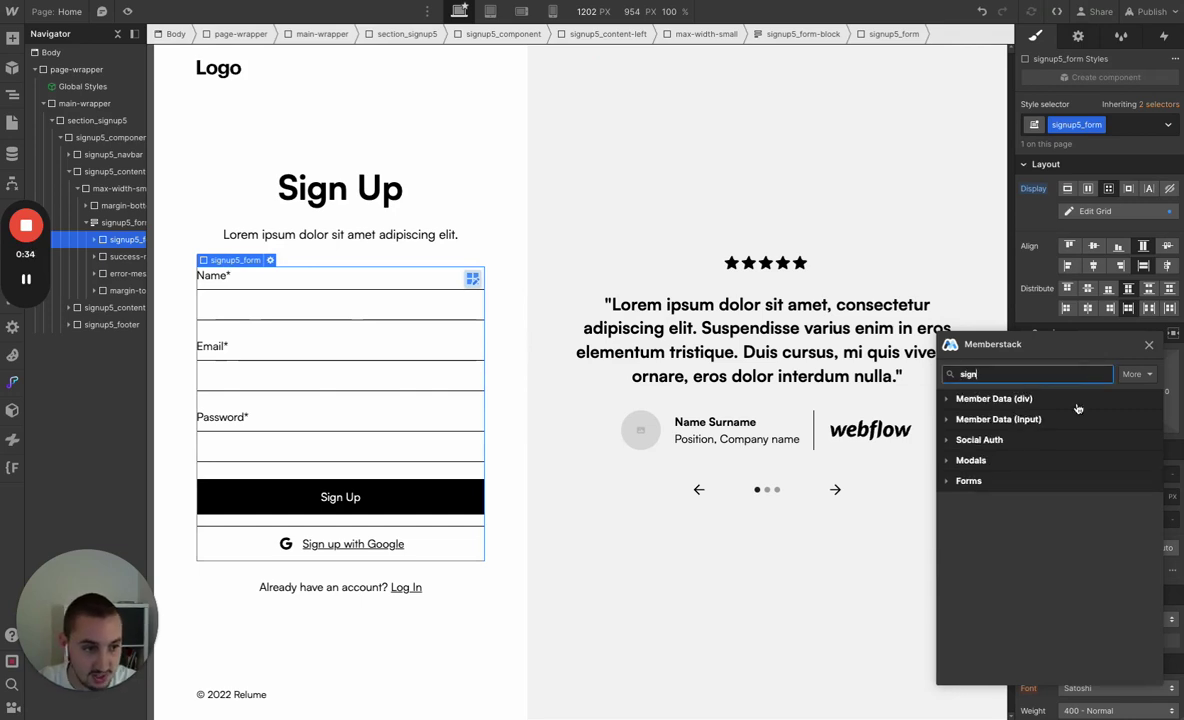
click(982, 481)
click(1010, 505)
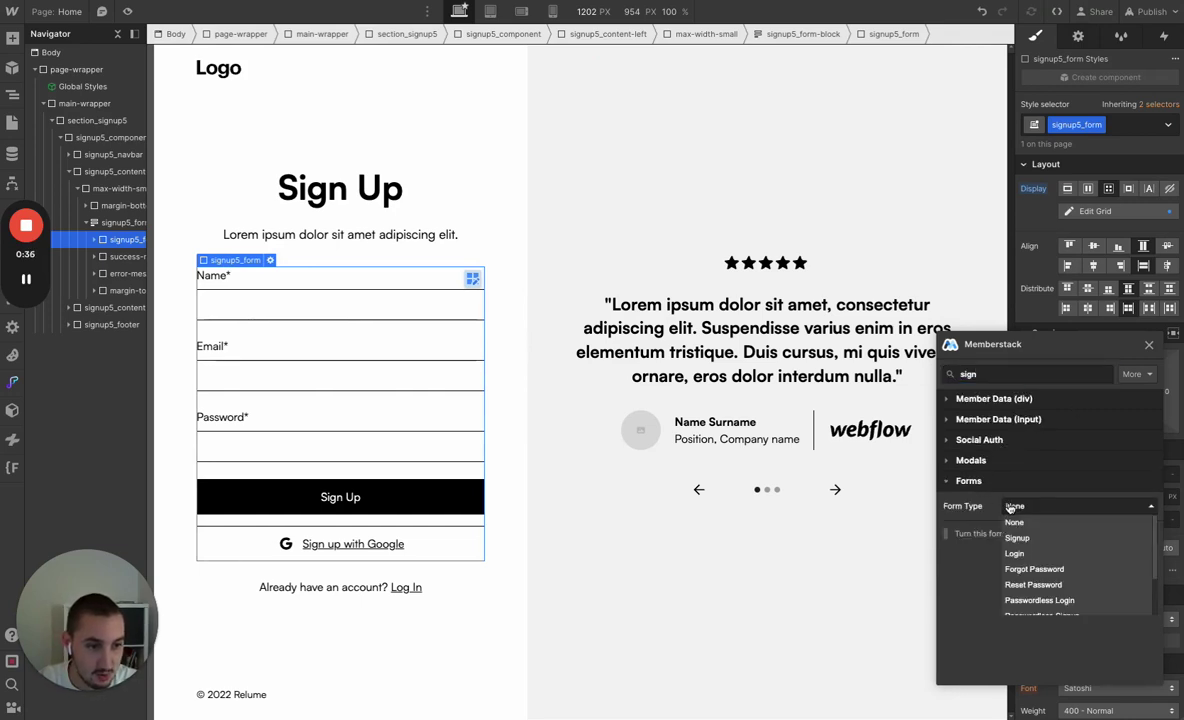
click(1035, 537)
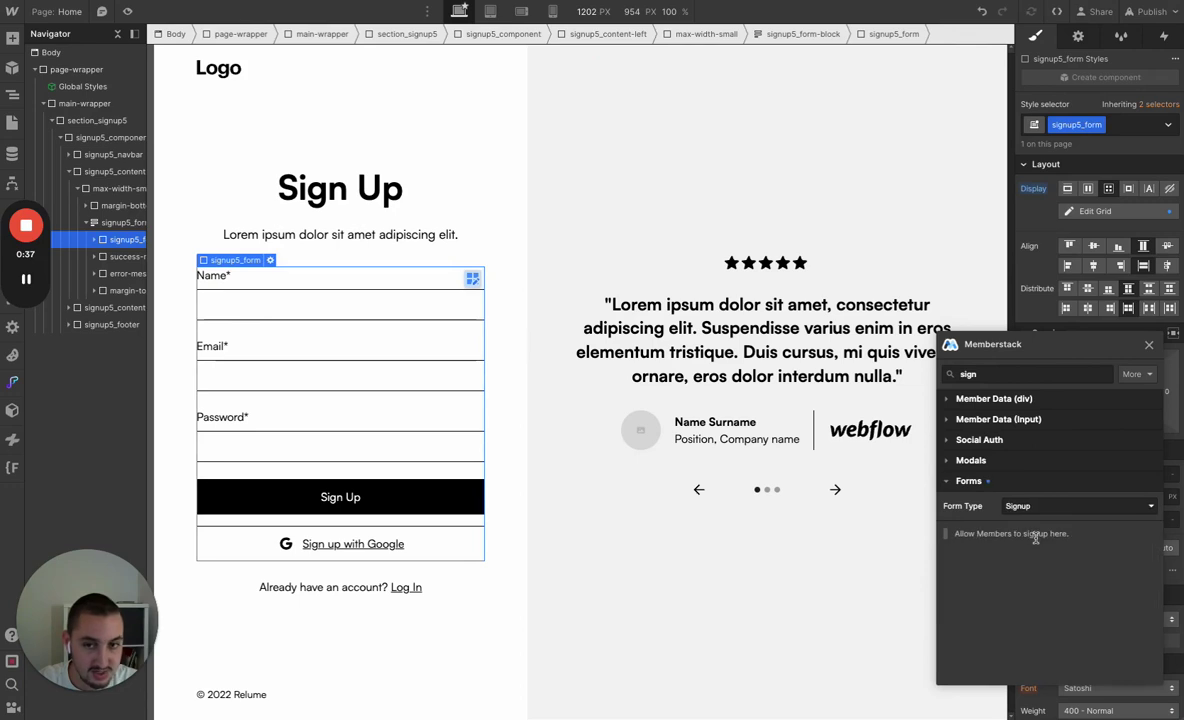
Map the Name input to the Memberstack custom field first-name
click(302, 309)
click(1012, 375)
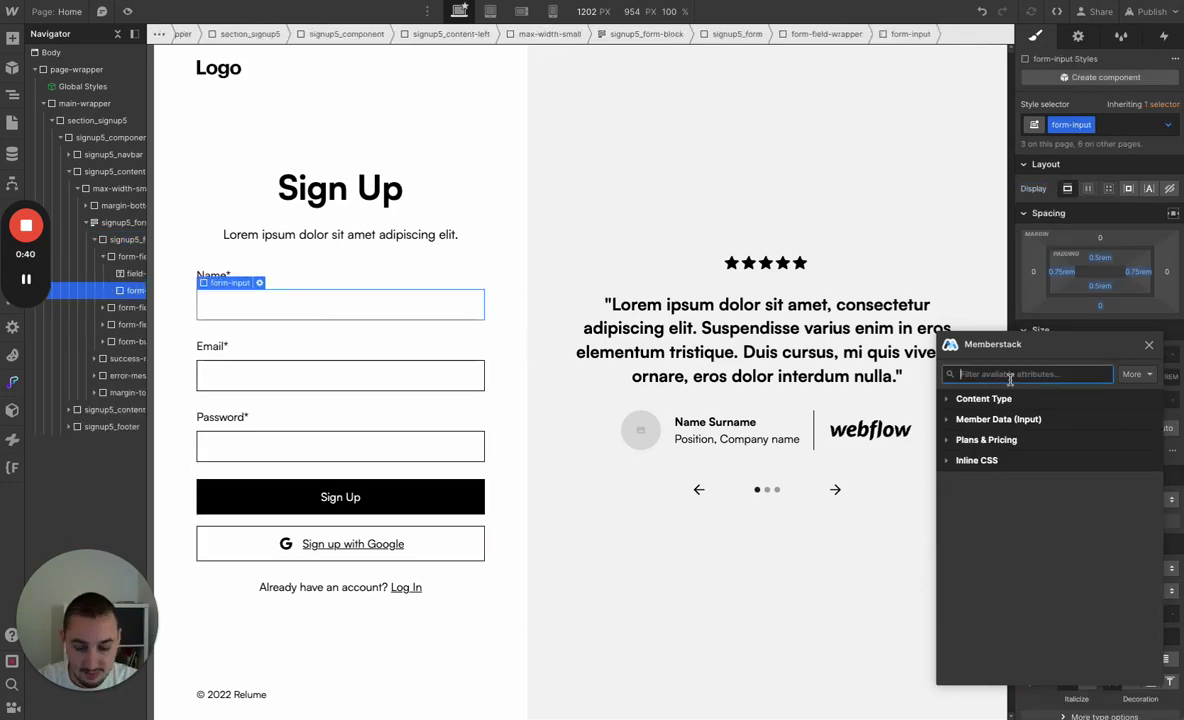
text(cus)
click(1000, 419)
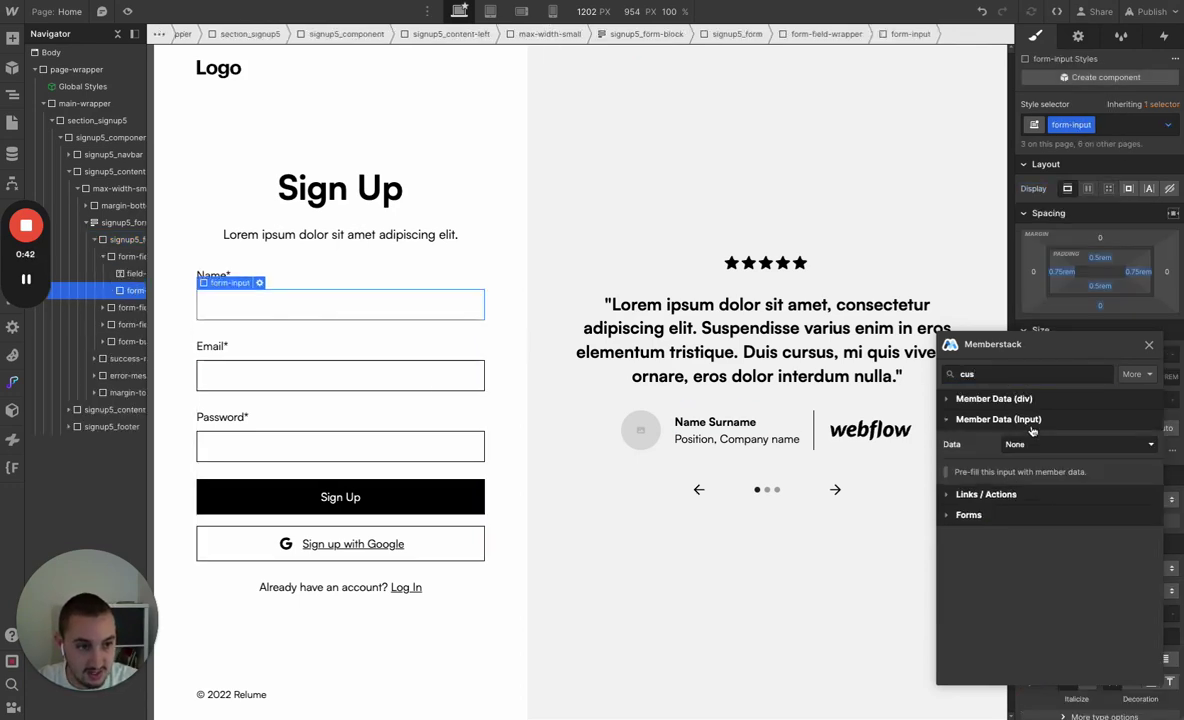
click(1030, 444)
click(1036, 478)
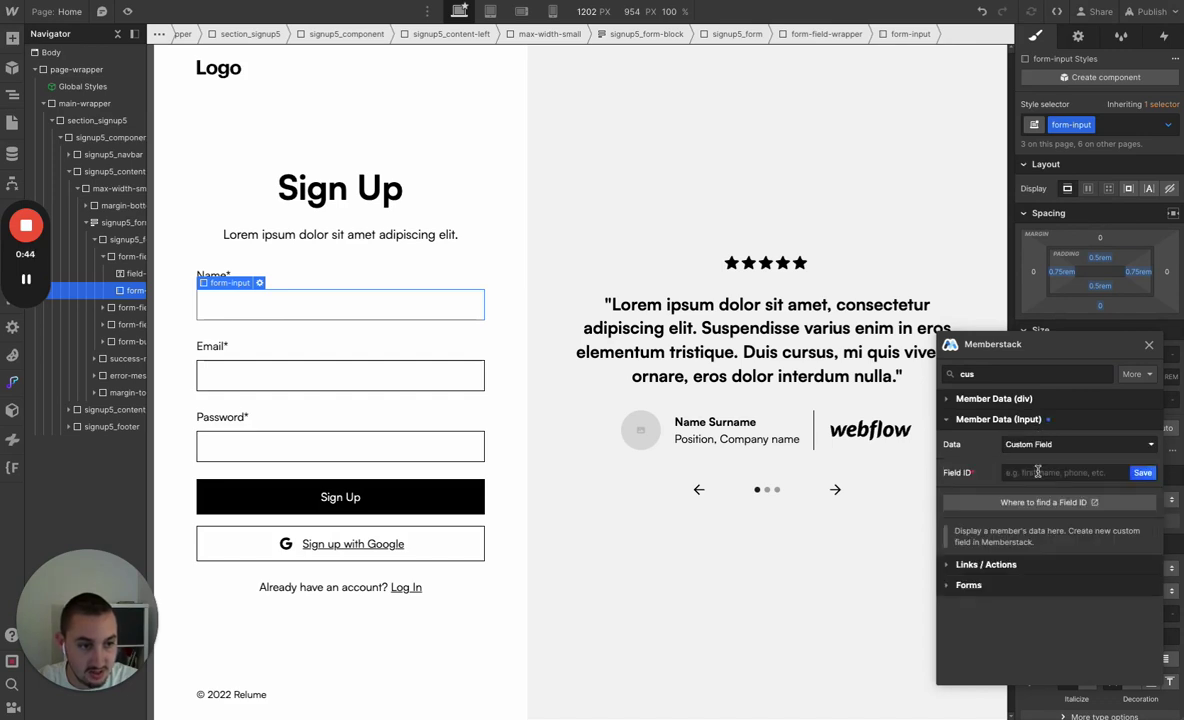
click(1045, 472)
click(1049, 501)
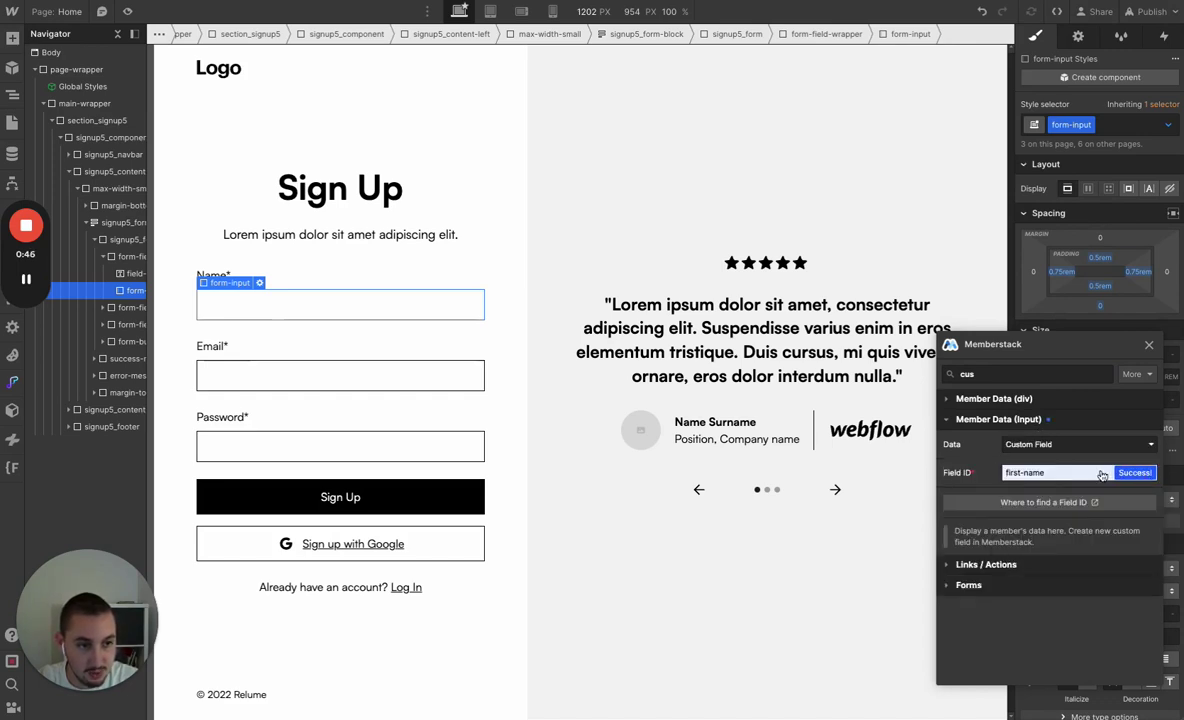
Map the Email input to the member's Email data
click(316, 381)
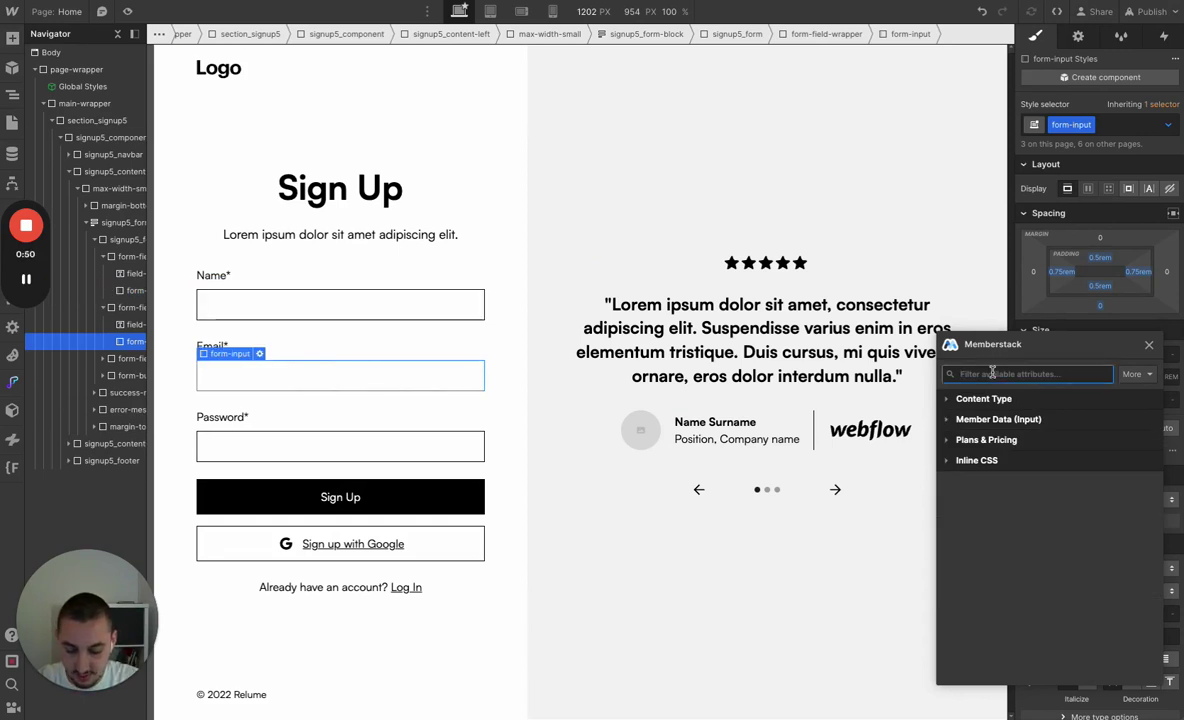
text(emai)
double_click(1021, 376)
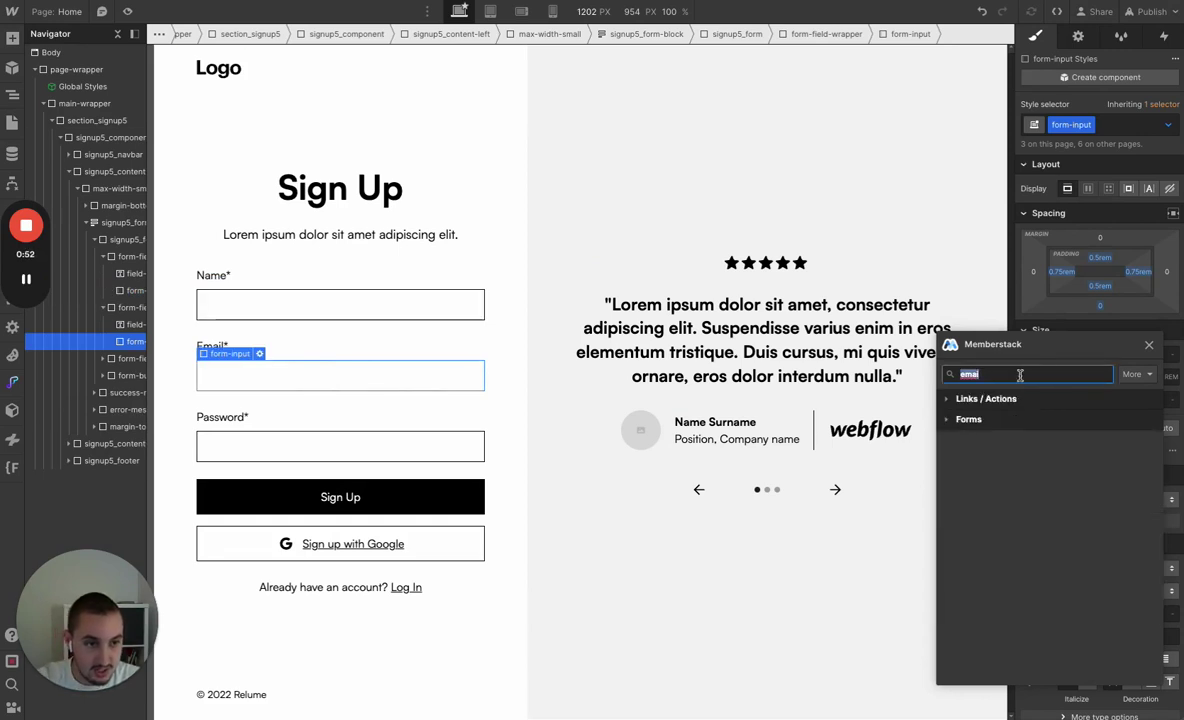
key(BackSpace)
click(1002, 420)
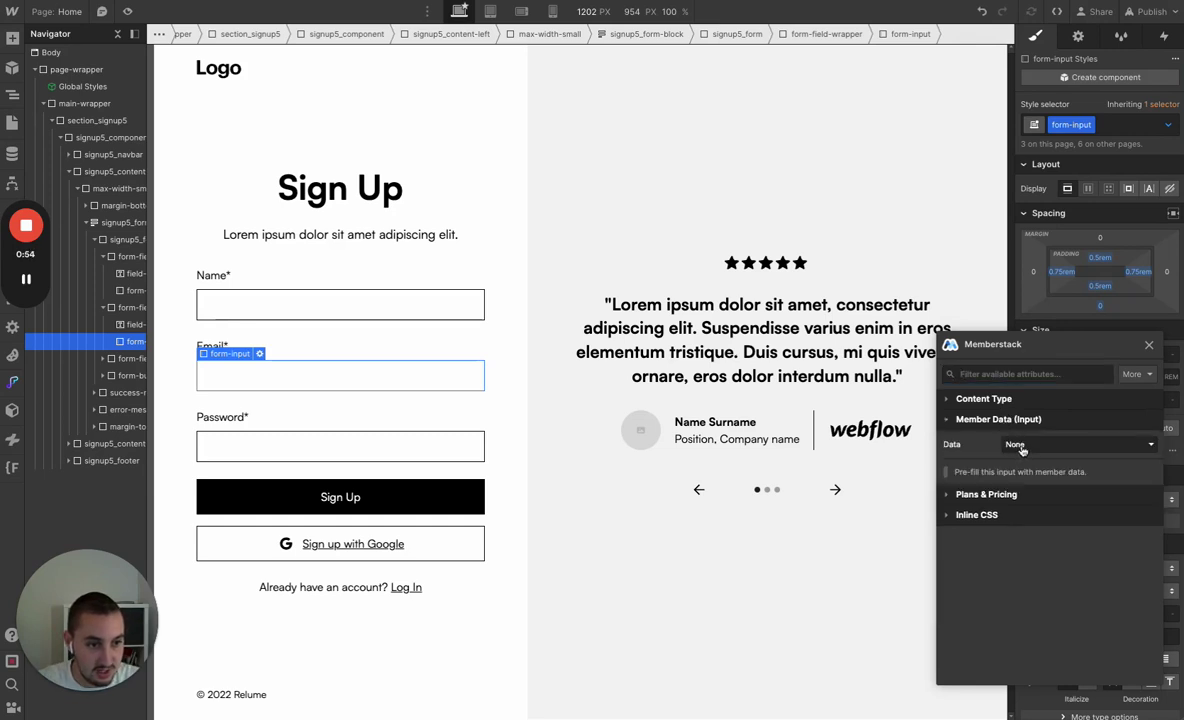
click(1021, 450)
click(1016, 505)
Map the Password input to the member's Password data
click(432, 456)
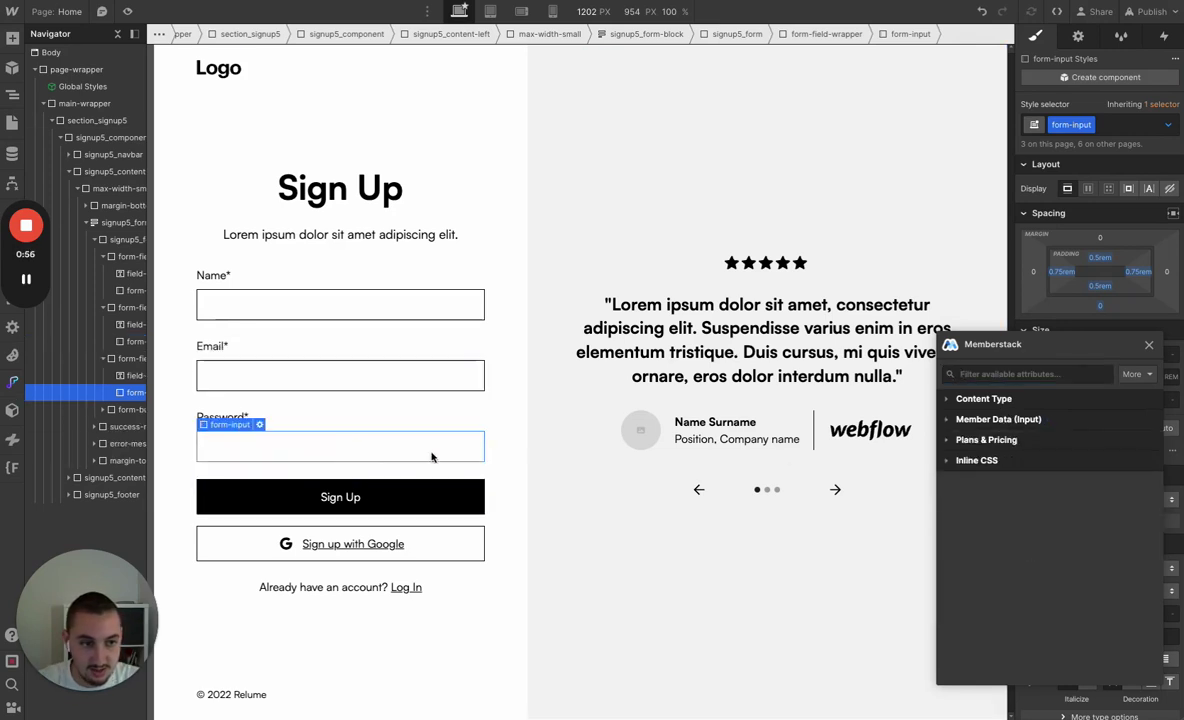
click(1000, 420)
click(1030, 444)
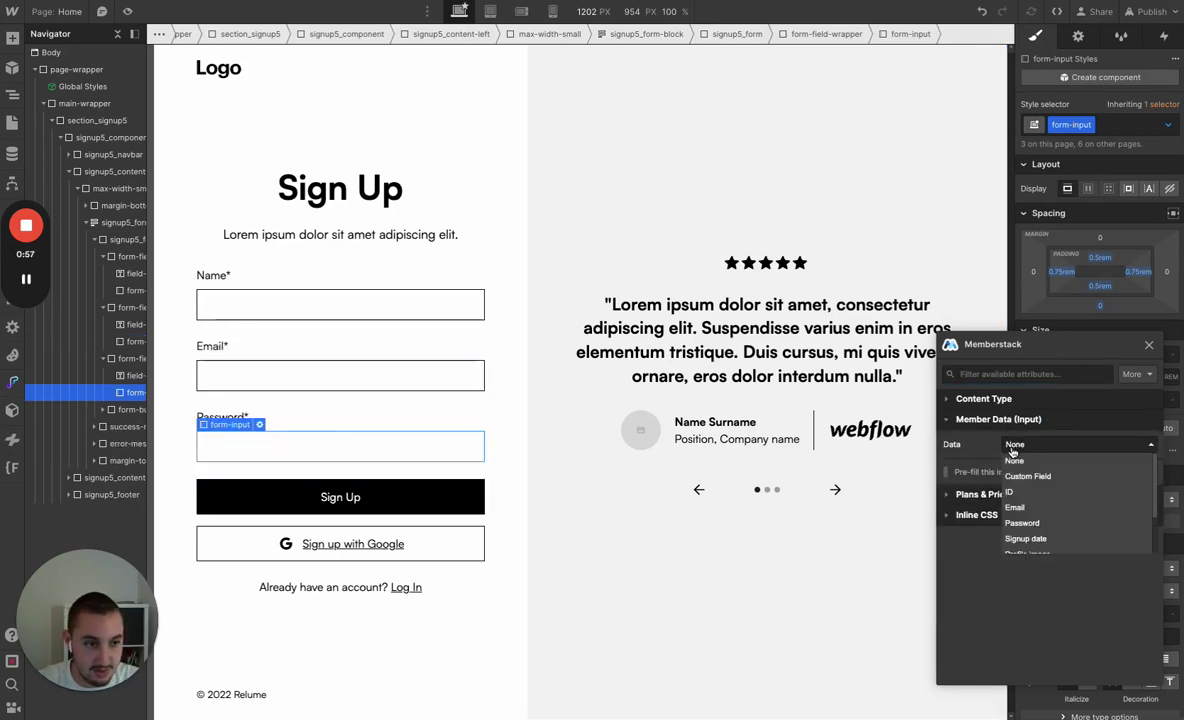
click(1035, 525)
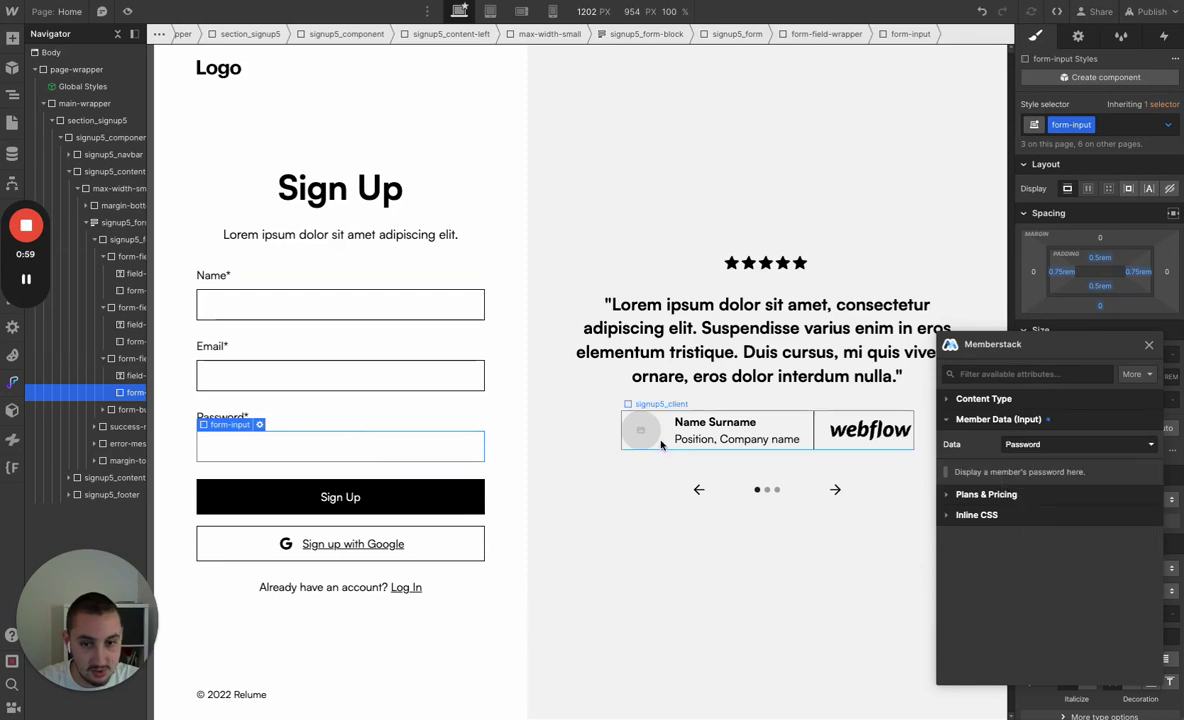
click(238, 547)
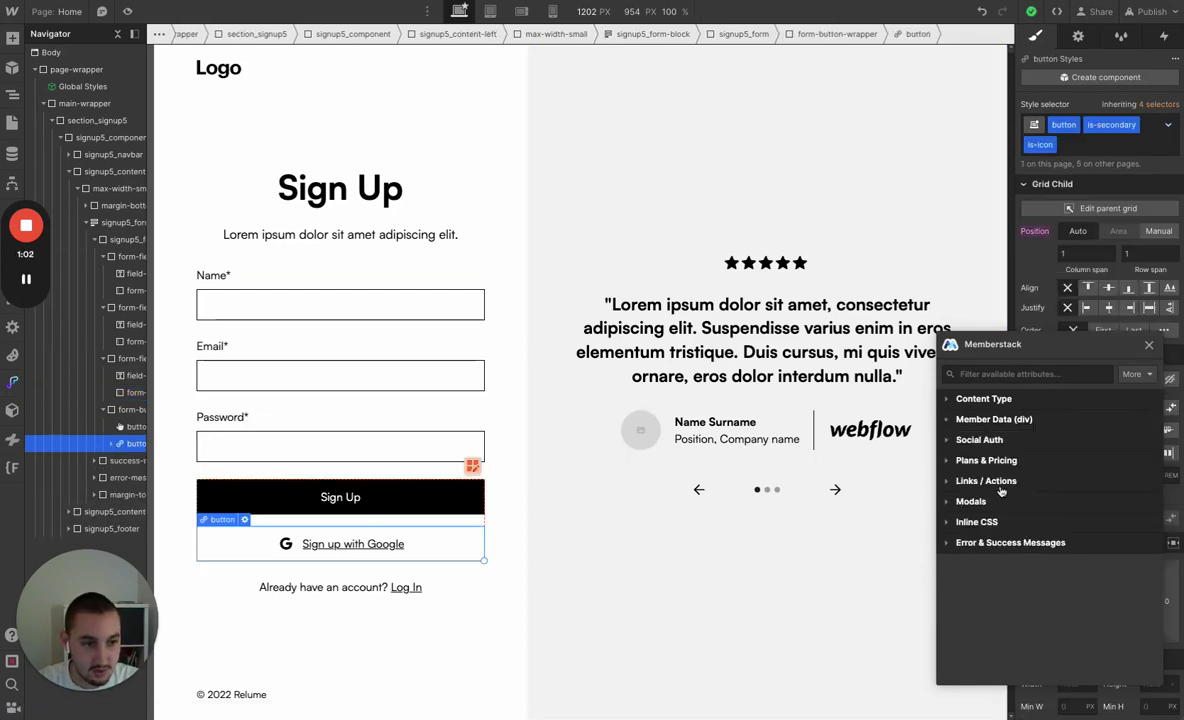
Make the Google button a Memberstack Social Auth Button using the Google provider
click(1001, 442)
click(1021, 467)
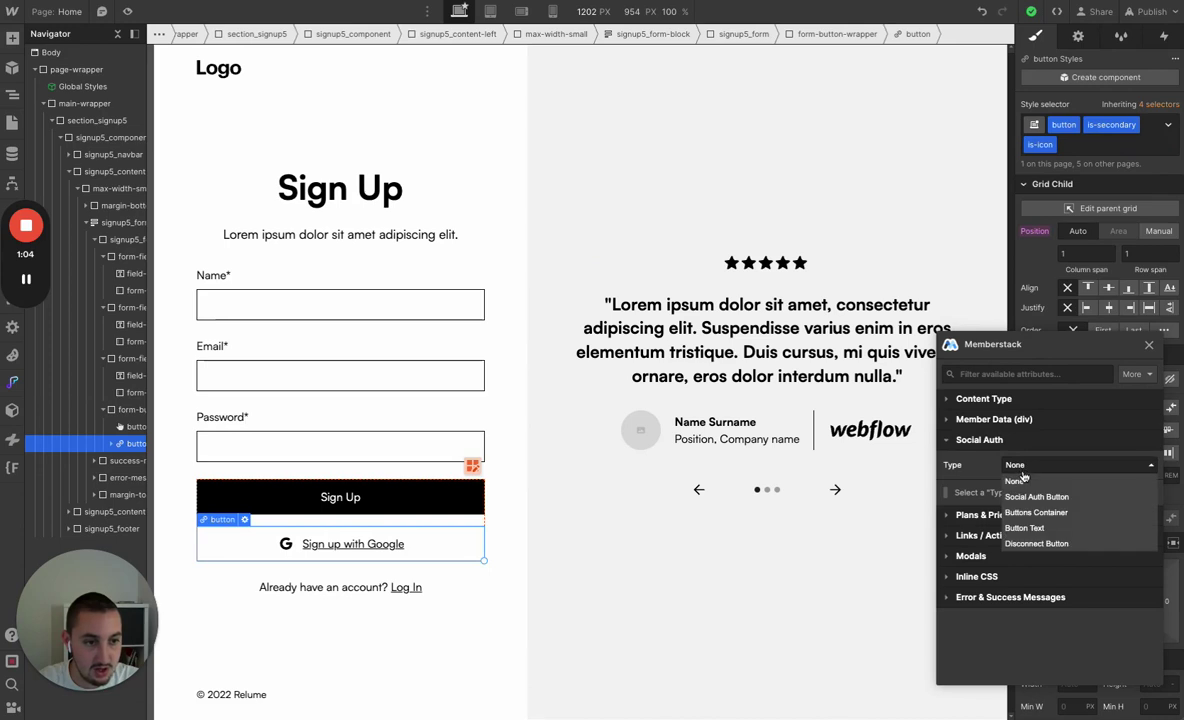
click(962, 490)
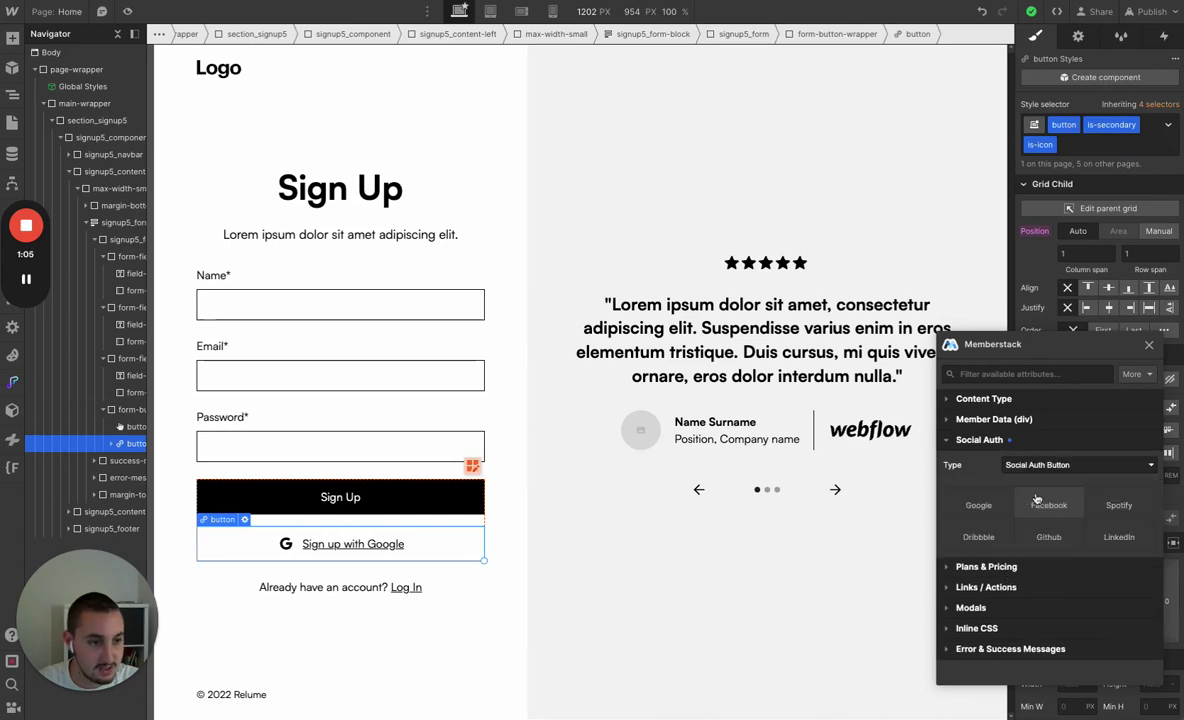
click(977, 512)
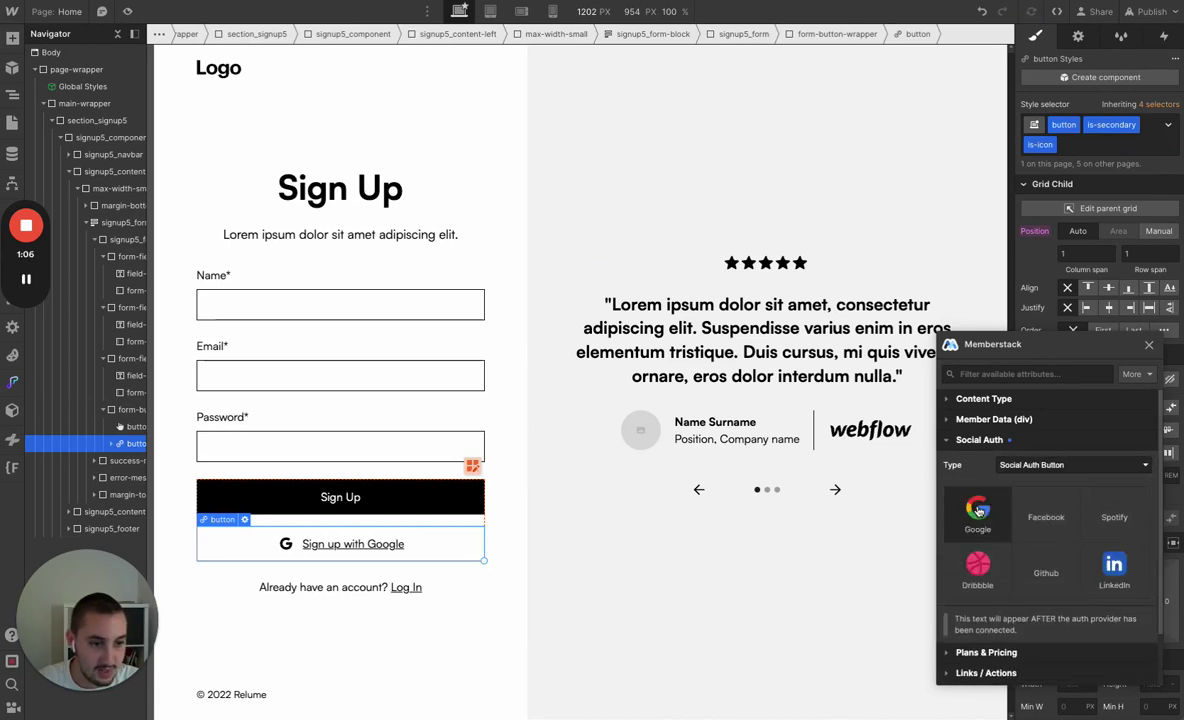
Have the Log In link open Memberstack's Login modal
click(406, 589)
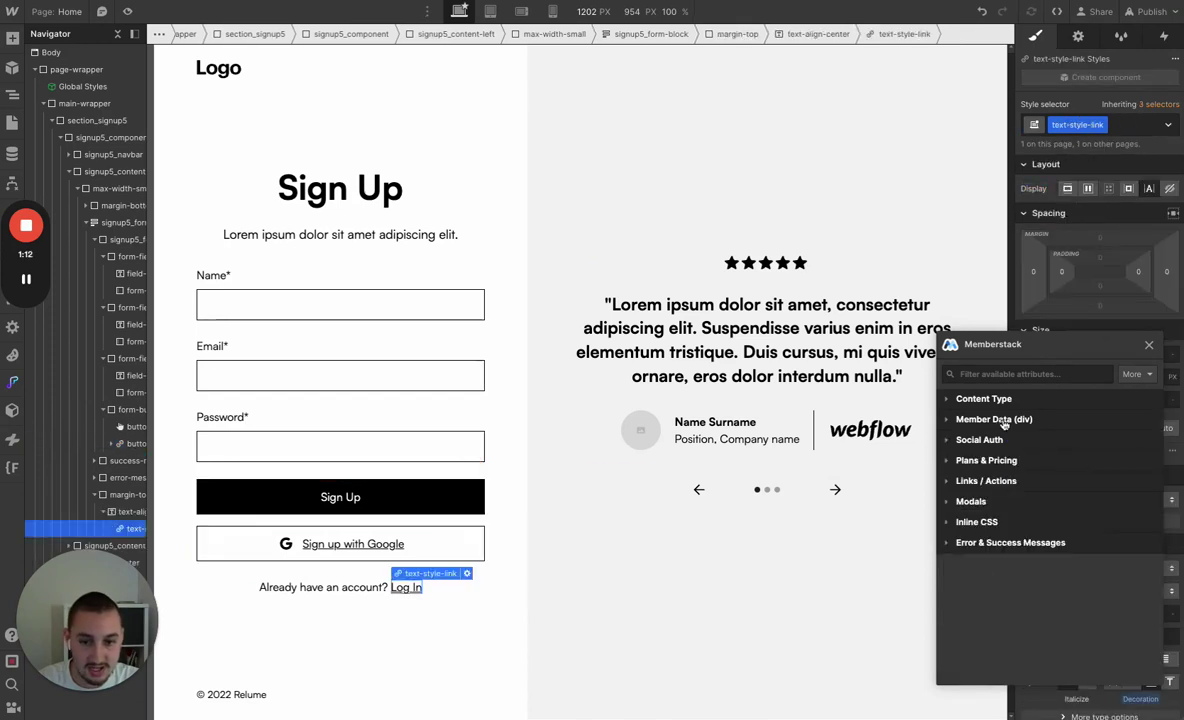
click(969, 501)
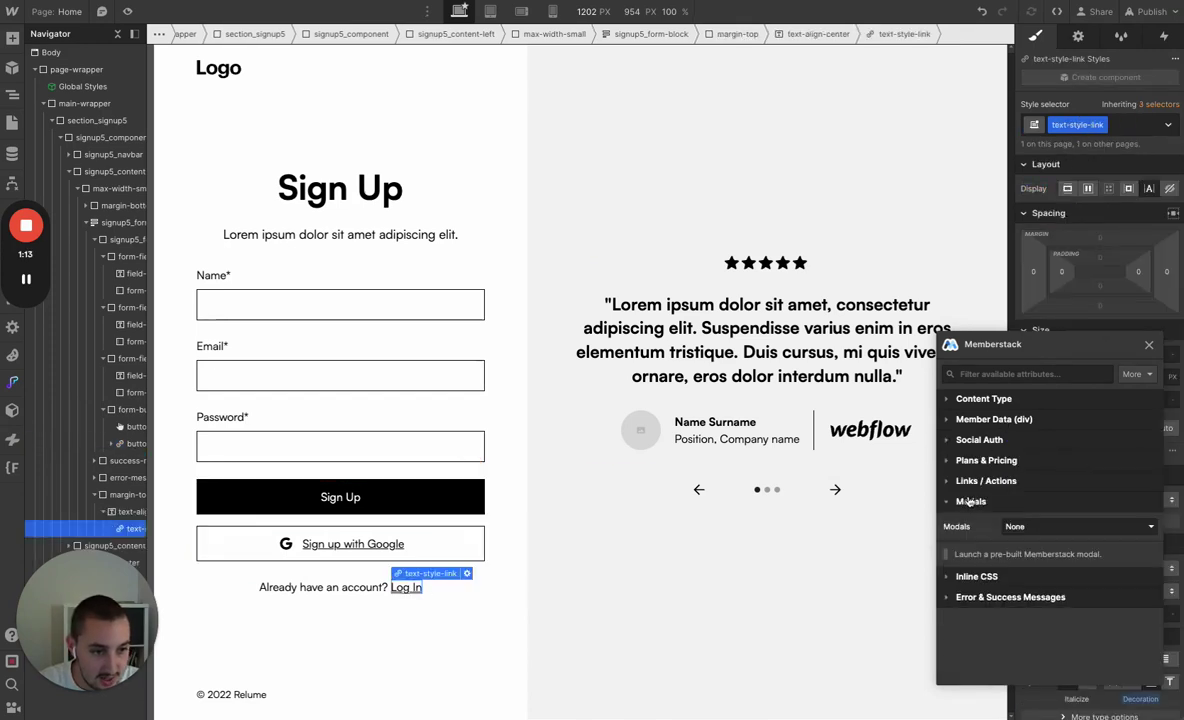
click(1025, 528)
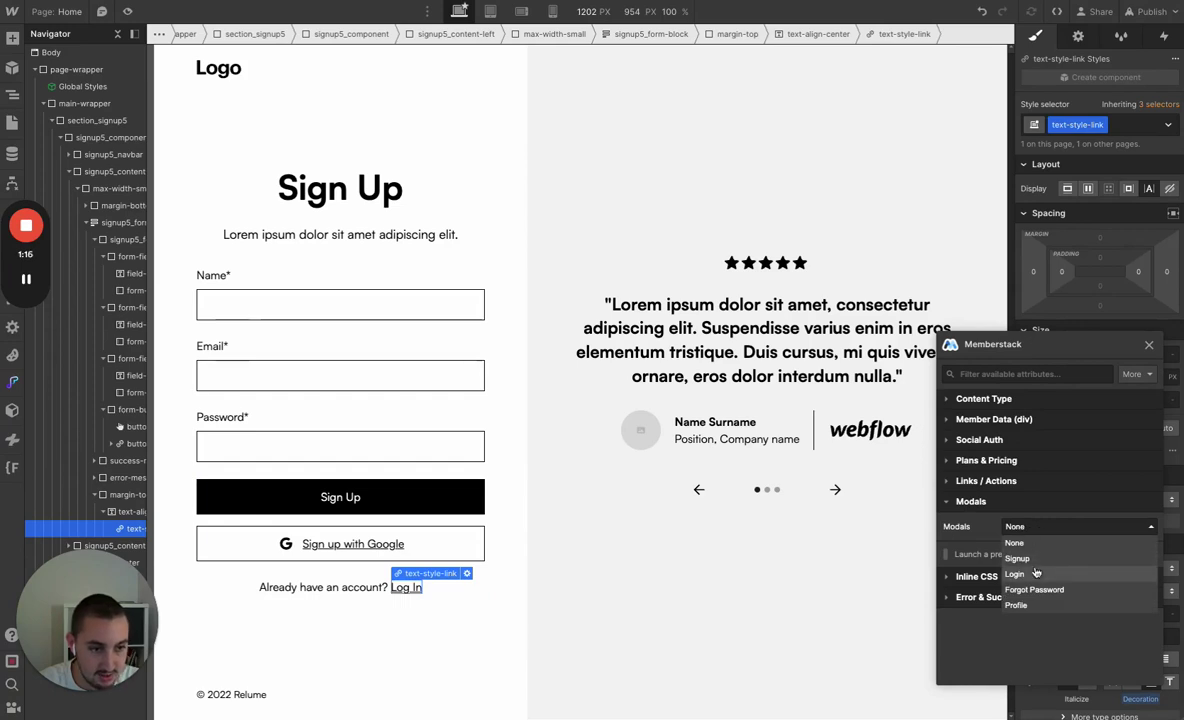
click(1036, 573)
click(338, 577)
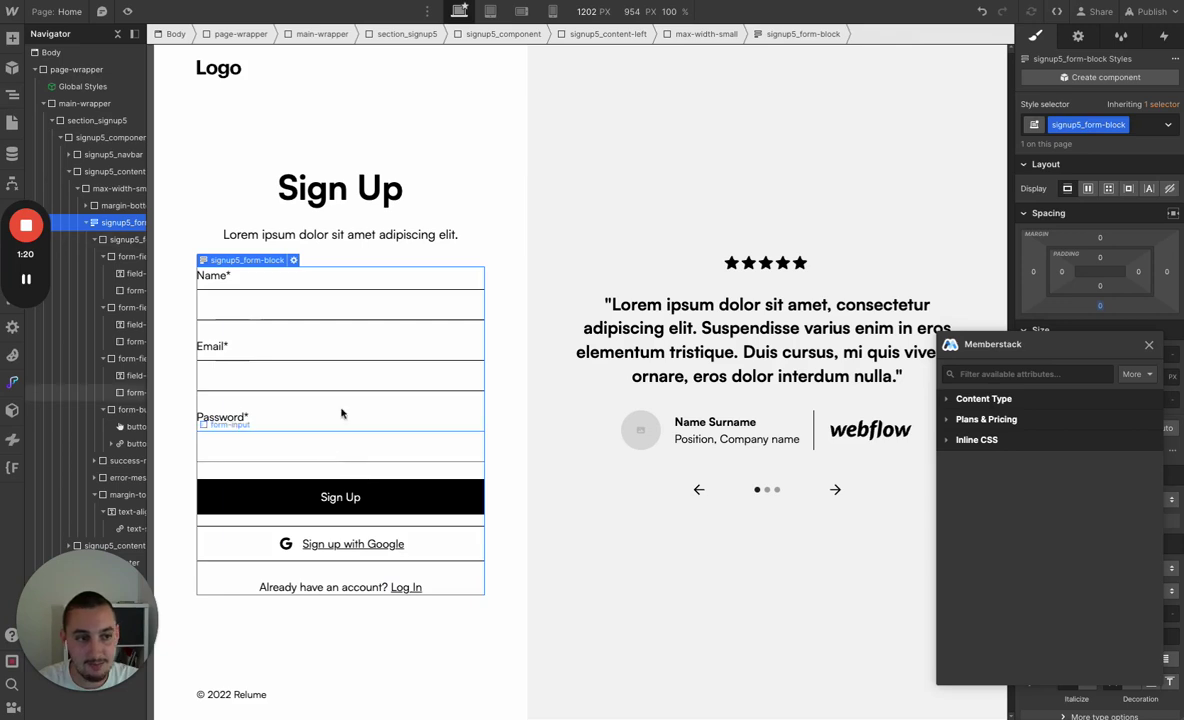
Set the form's plan to Paid, copying a Price ID from the Memberstack Plans page
click(1008, 421)
click(1132, 448)
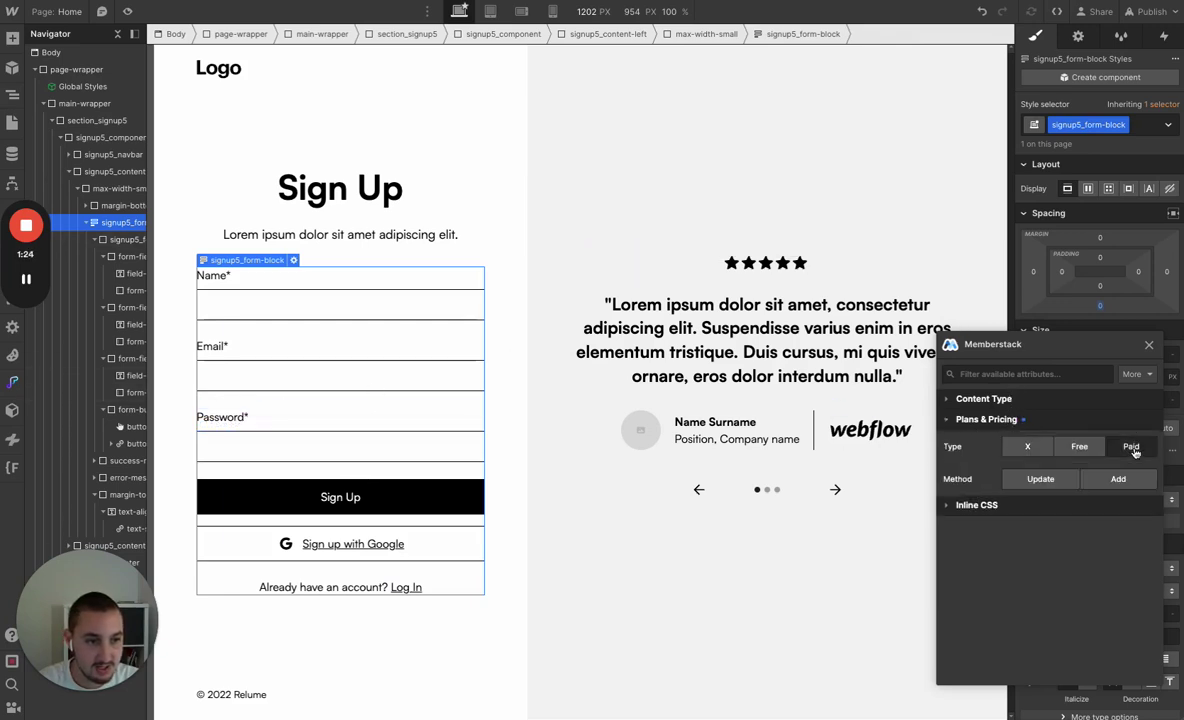
click(1119, 480)
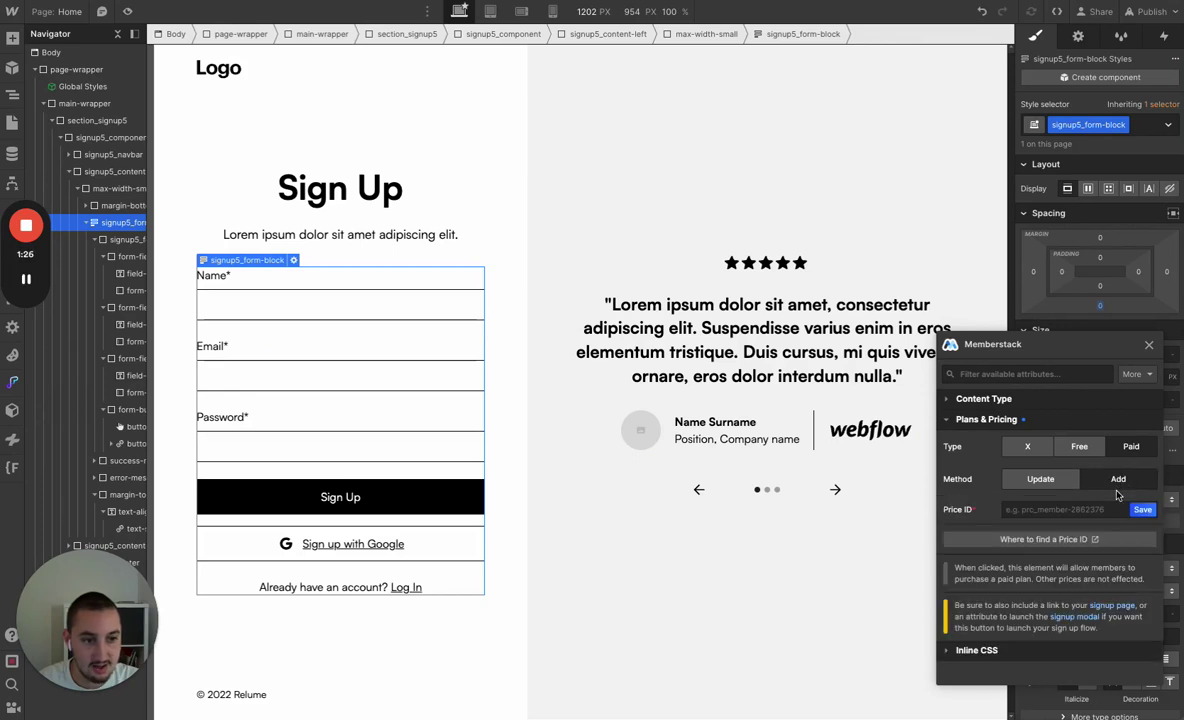
click(1075, 511)
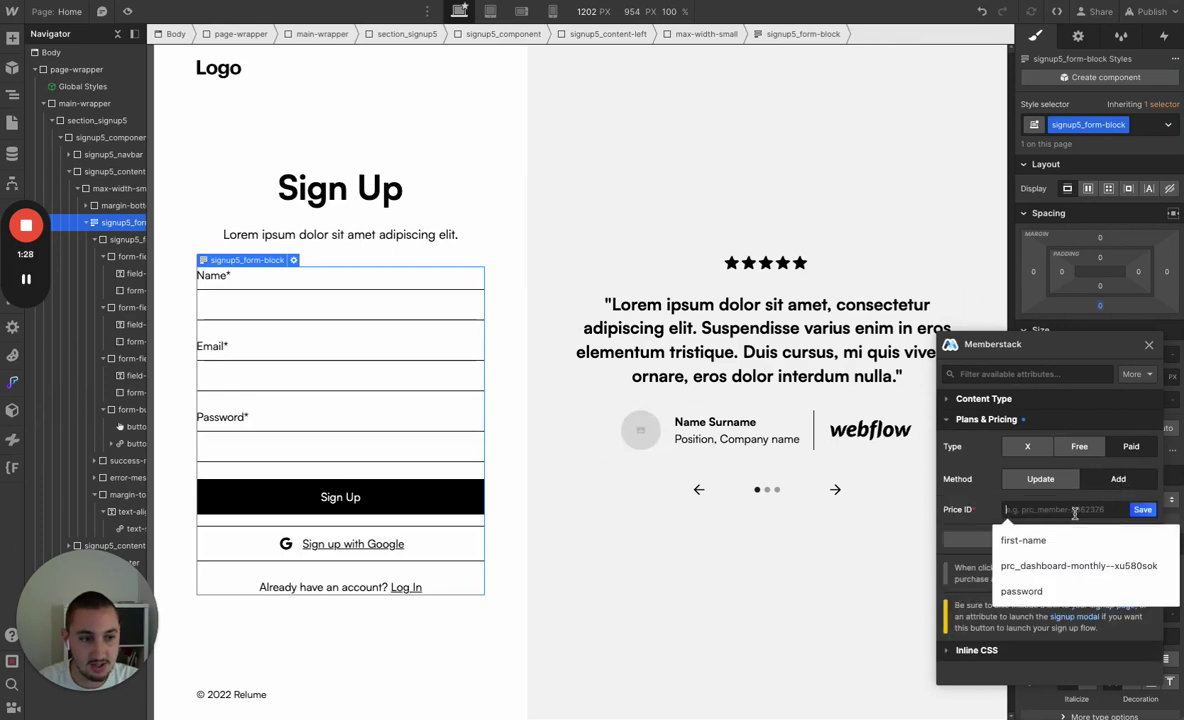
click(1084, 500)
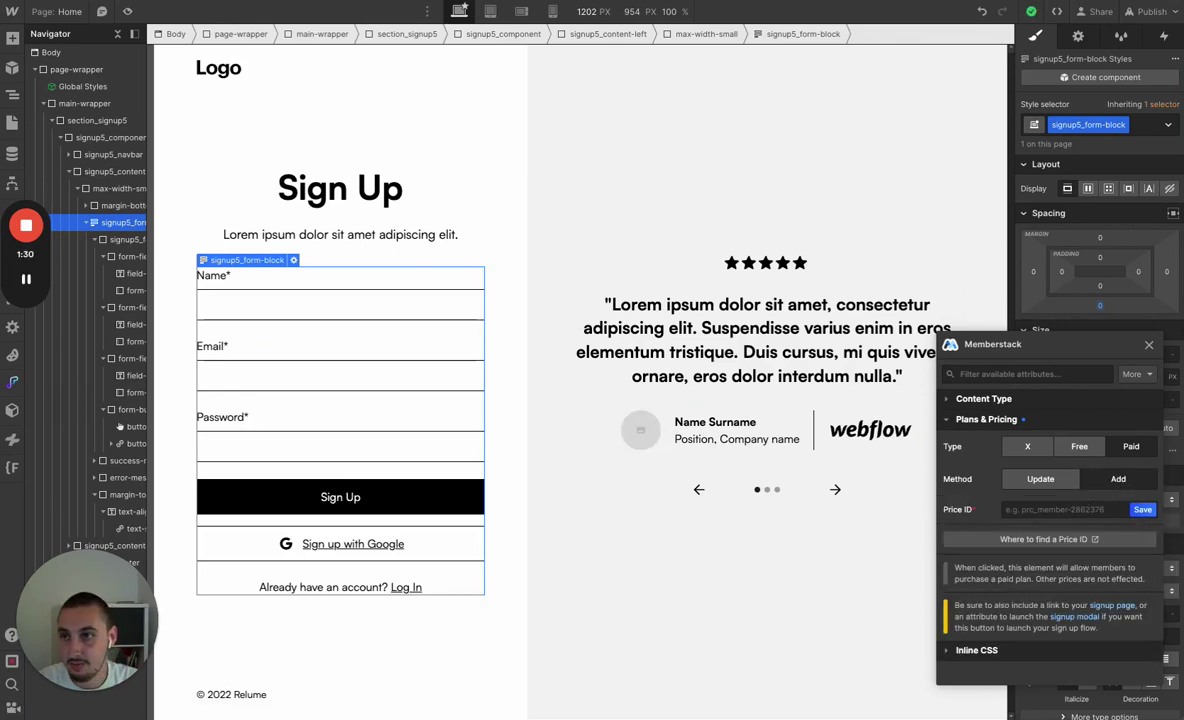
key(alt+Tab)
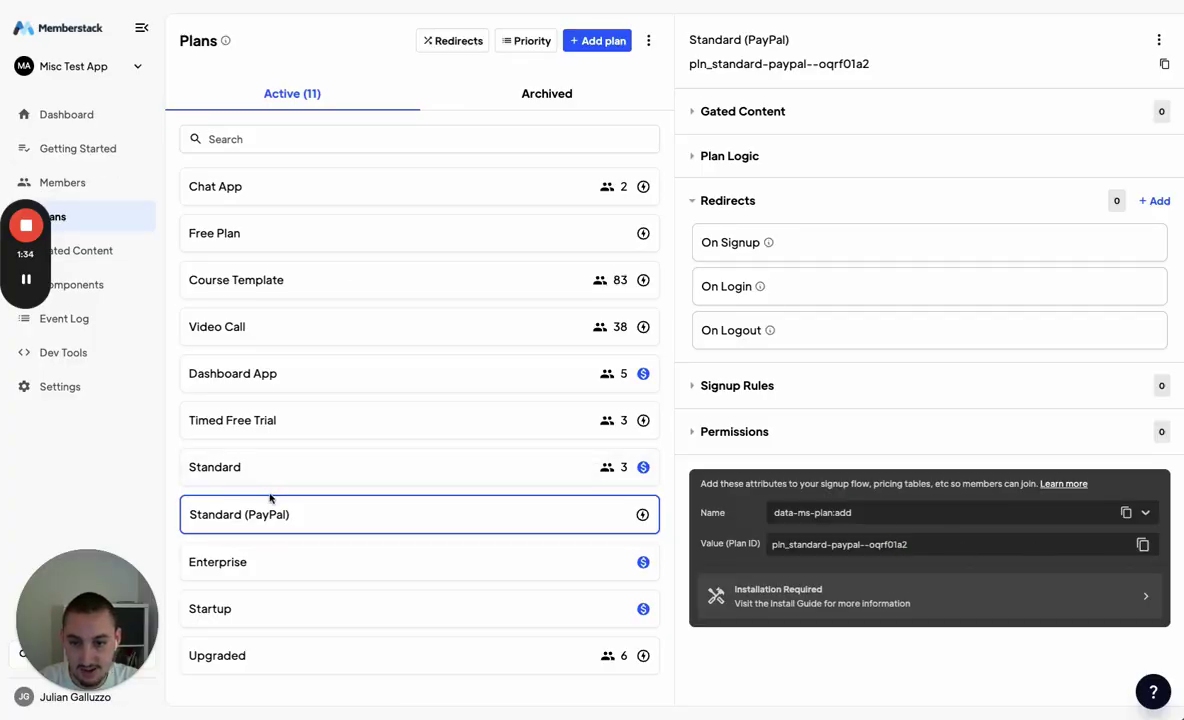
click(240, 467)
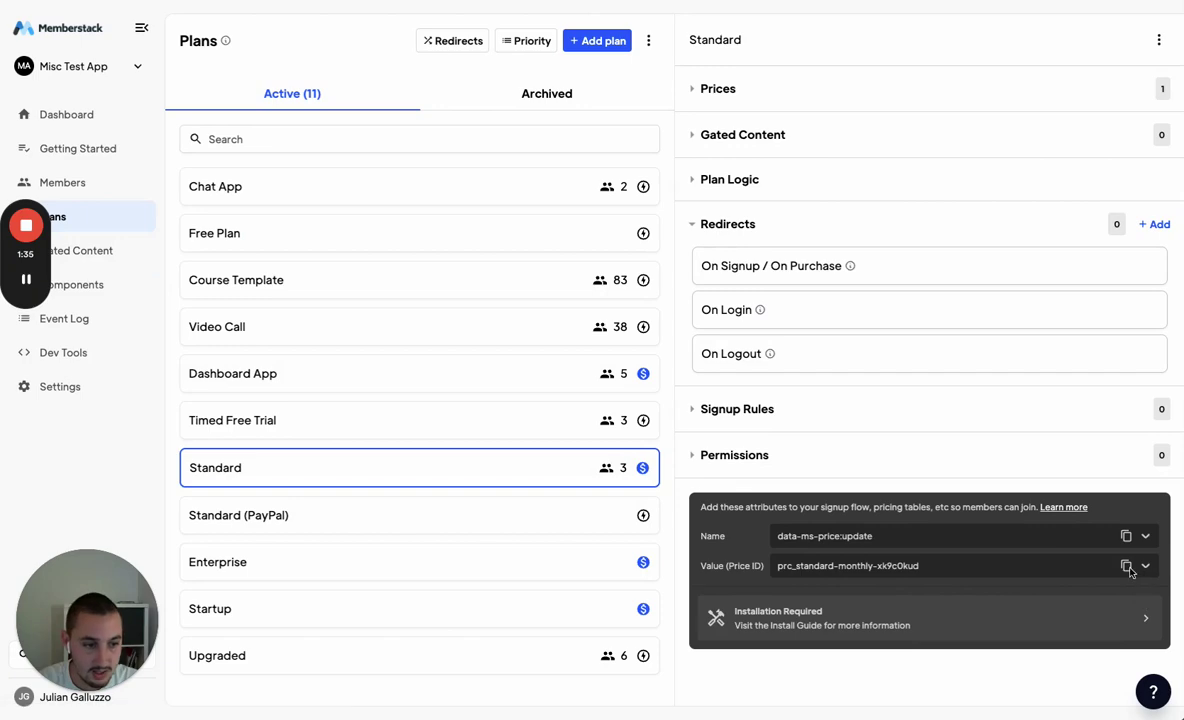
click(1126, 566)
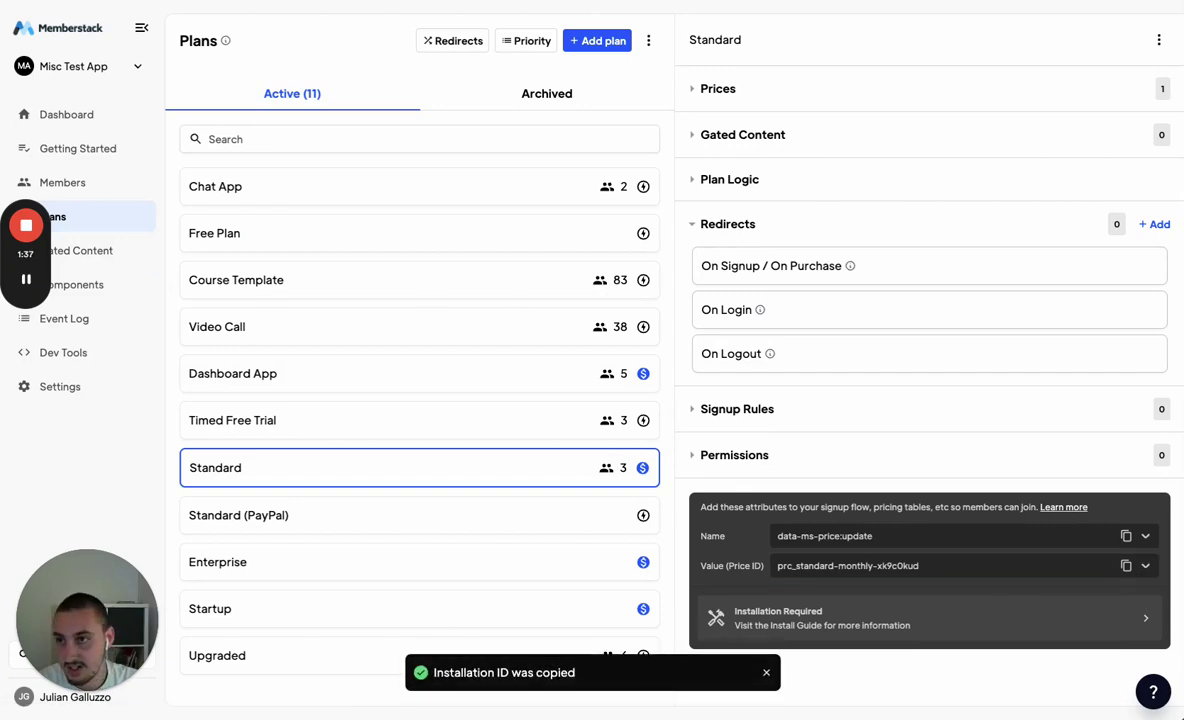
key(alt+Tab)
click(1028, 509)
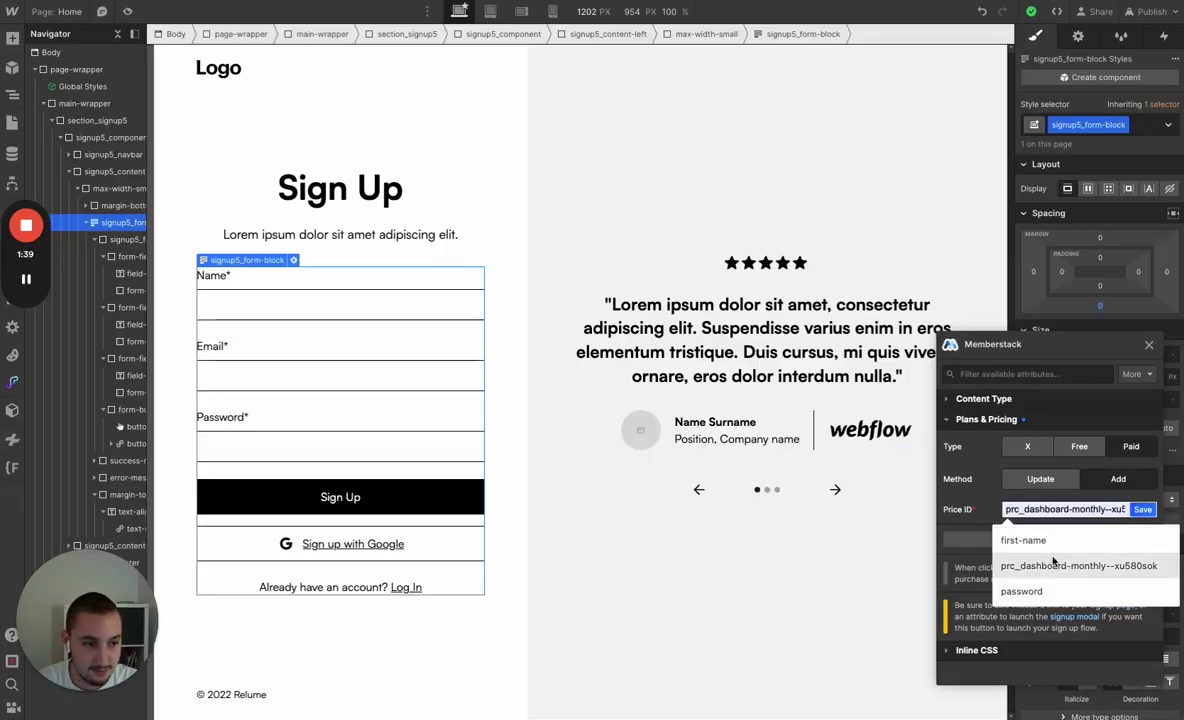
Save the prc_dashboard-monthly--xu580sok Price ID and publish the site to the staging domain
click(983, 562)
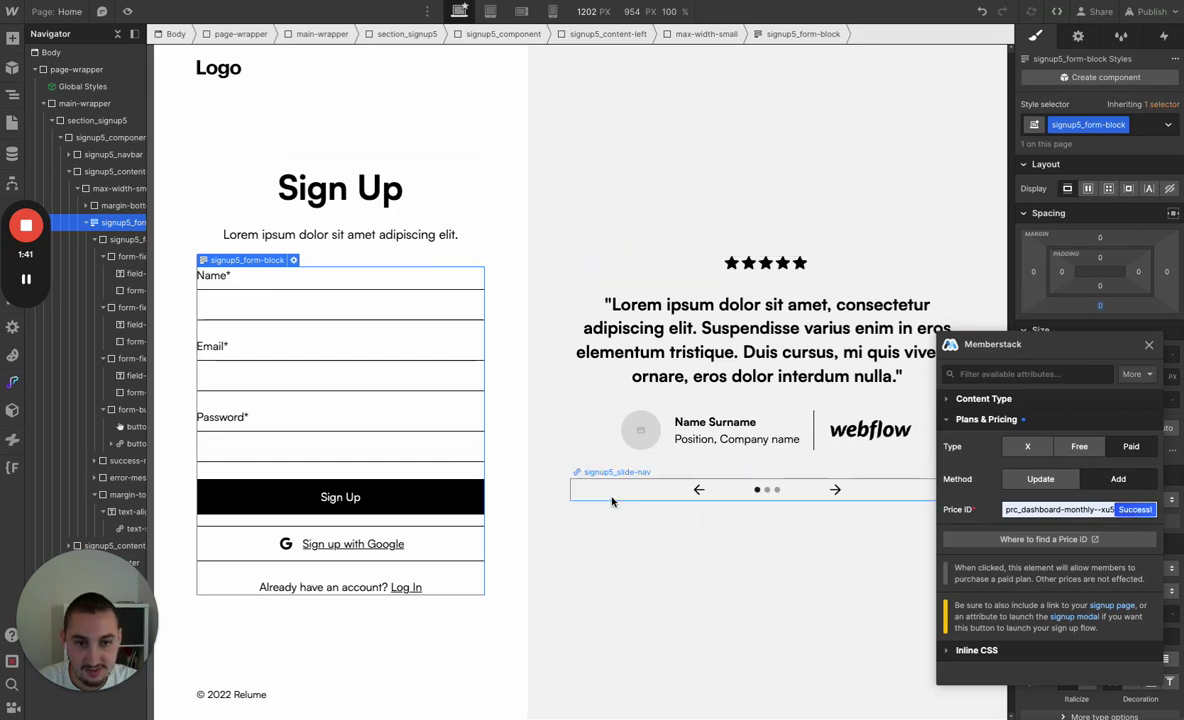
click(1150, 11)
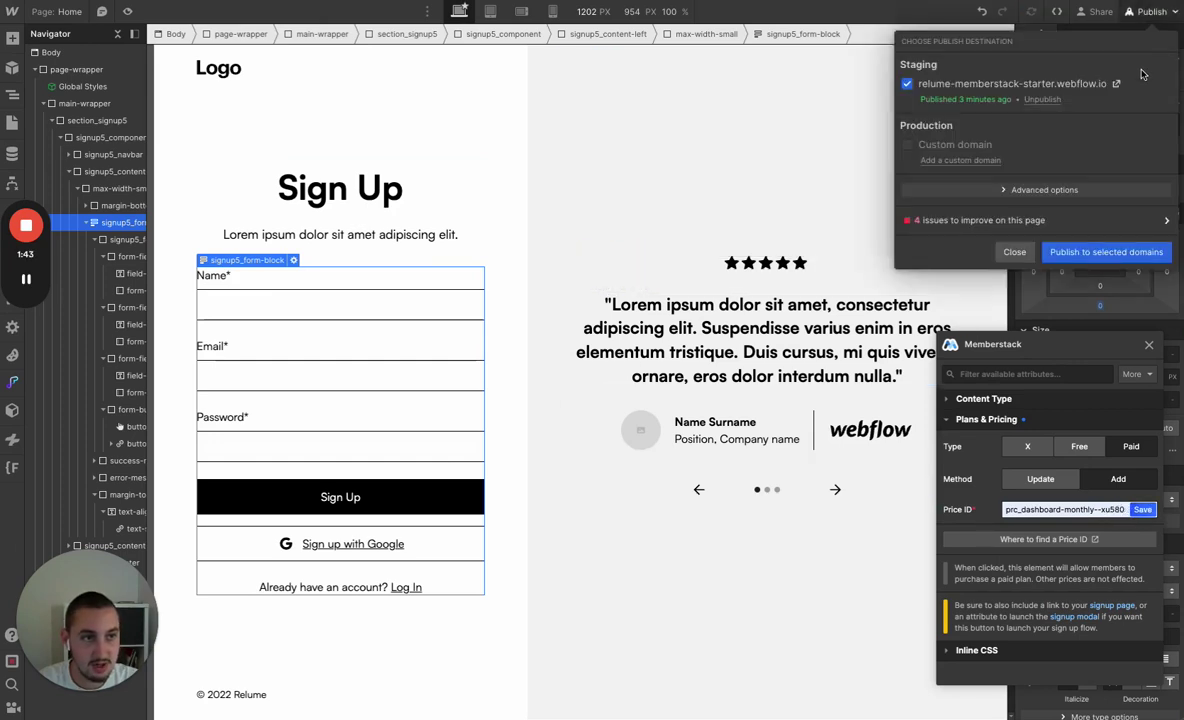
click(1072, 252)
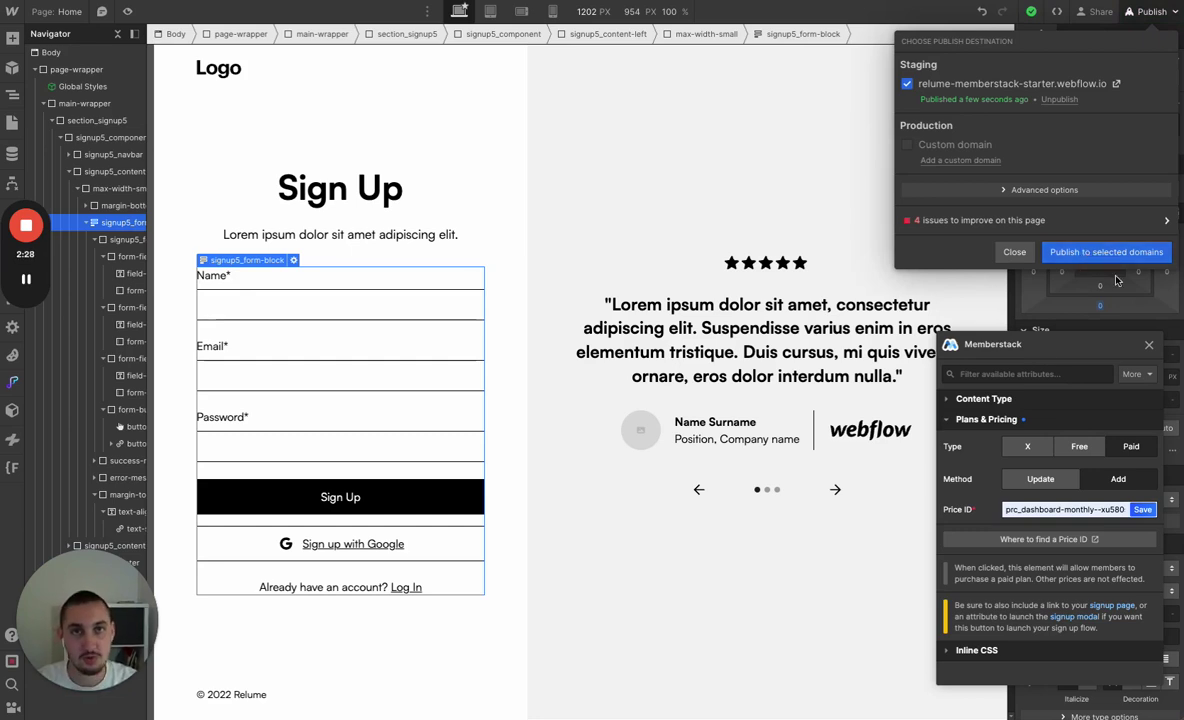
key(ctrl+Tab)
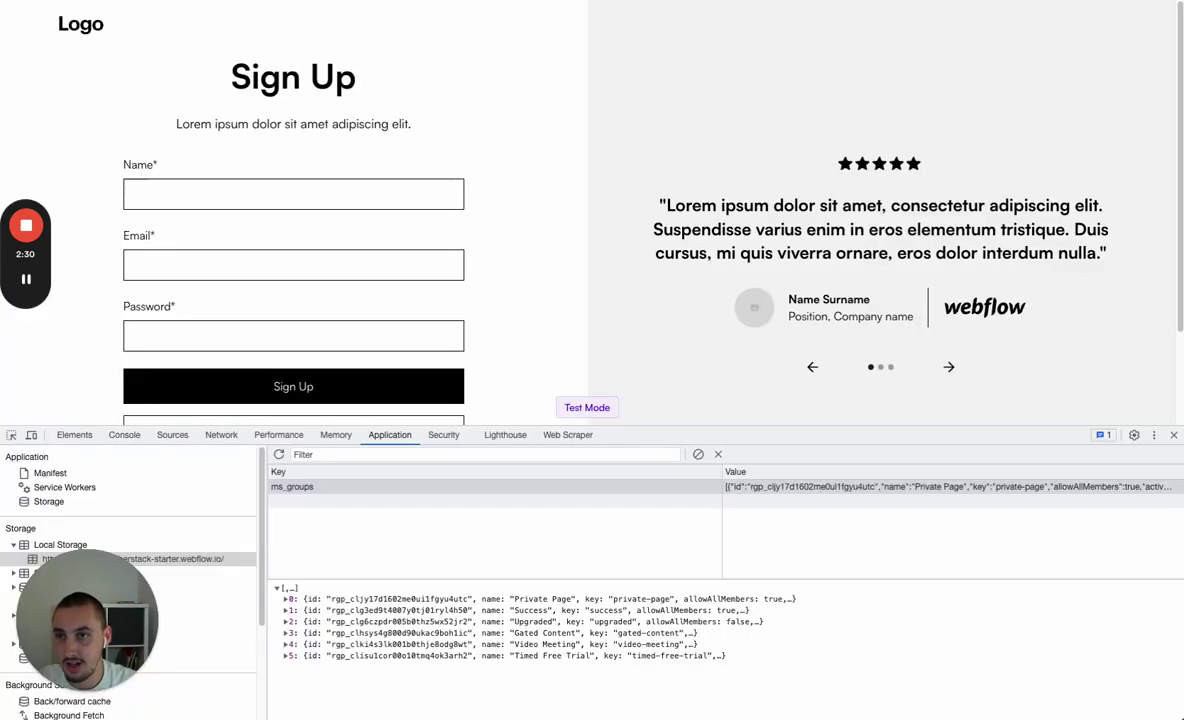
Fill the live sign-up form with a test name and email, then submit it
click(1174, 435)
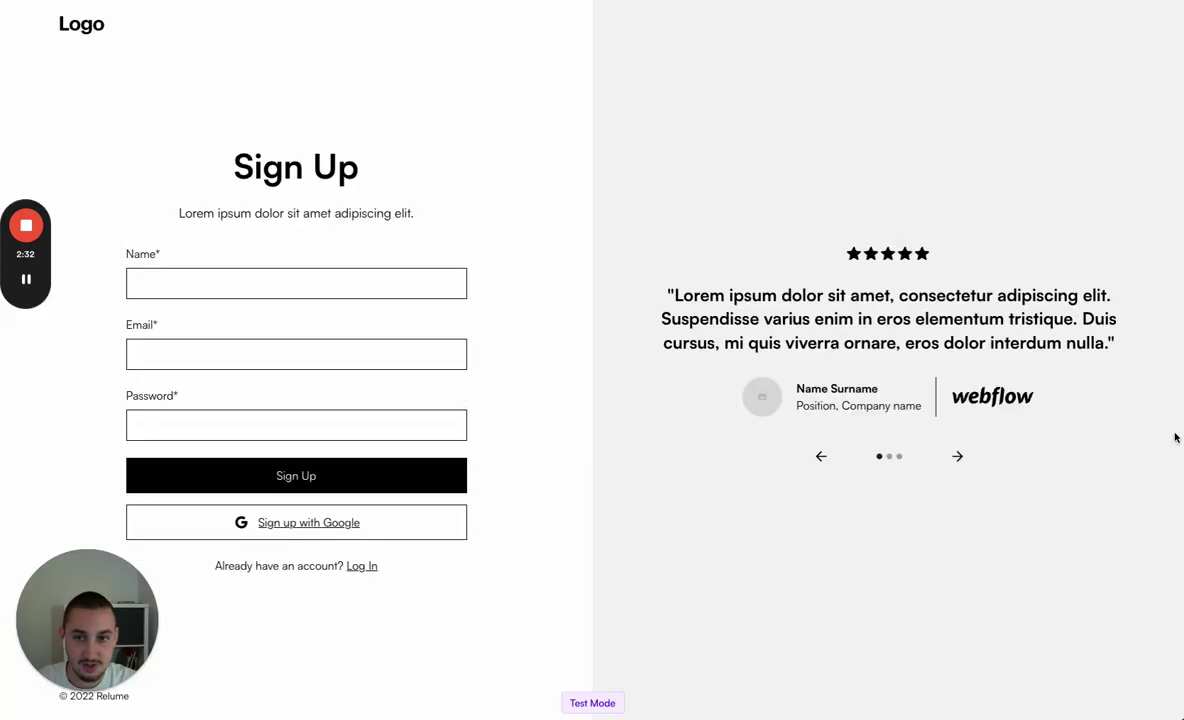
click(223, 276)
text(dfggfsgefgdf)
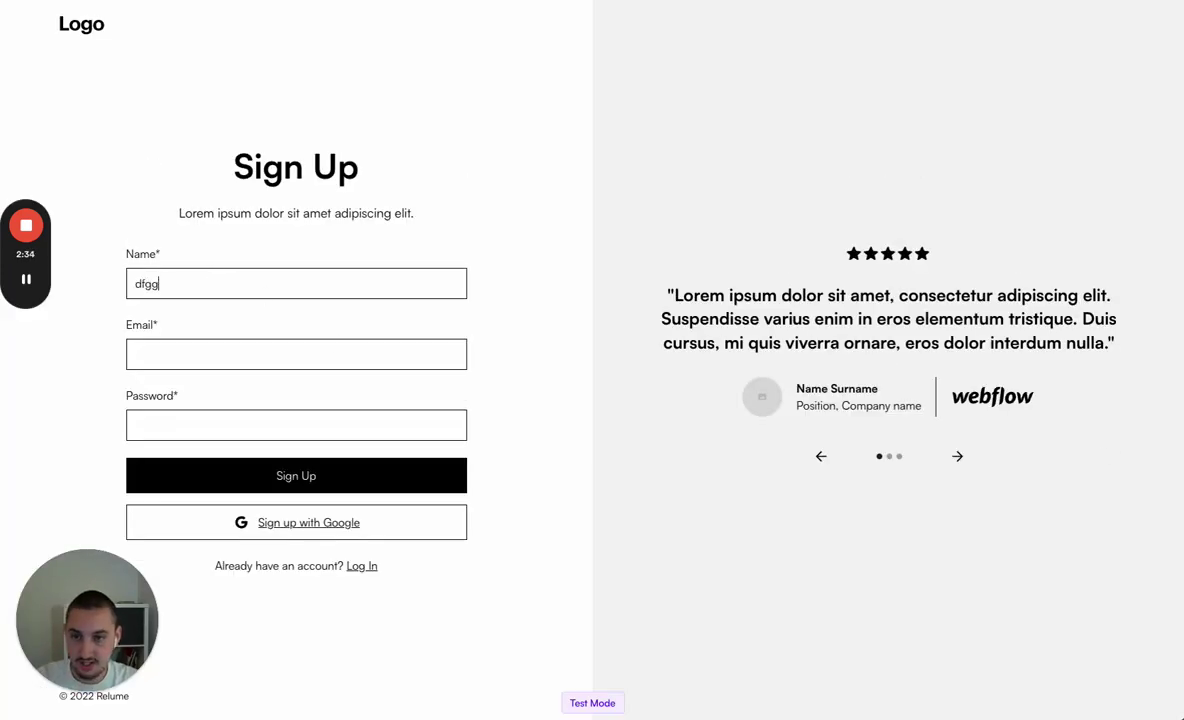
click(198, 346)
text(dfdfgdfgdfg@hksudfjdfjl.co)
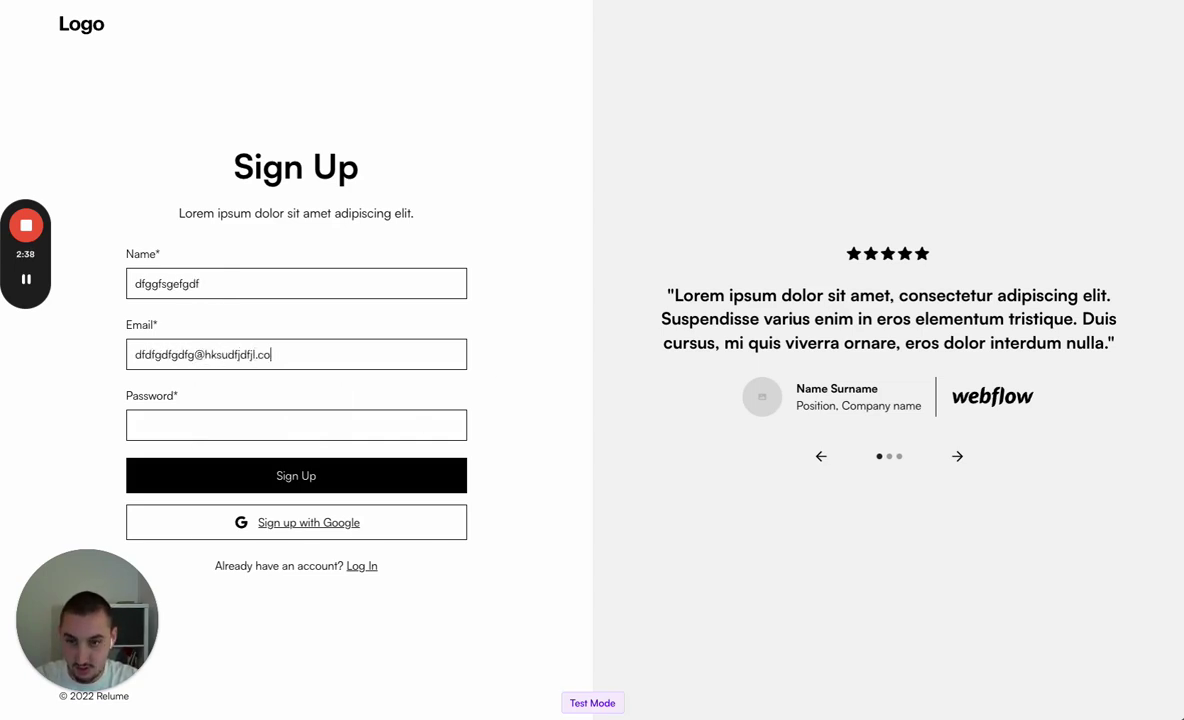
text(dfgdfgdfgdfgdfgdfgdfg)
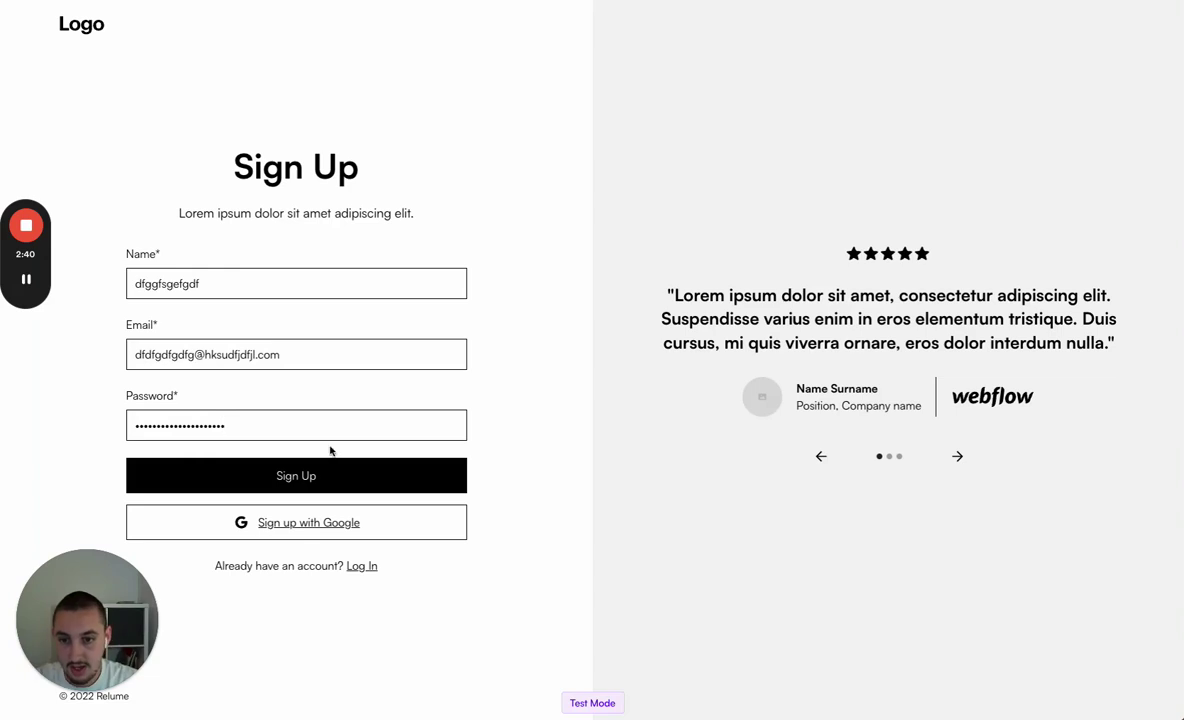
click(325, 482)
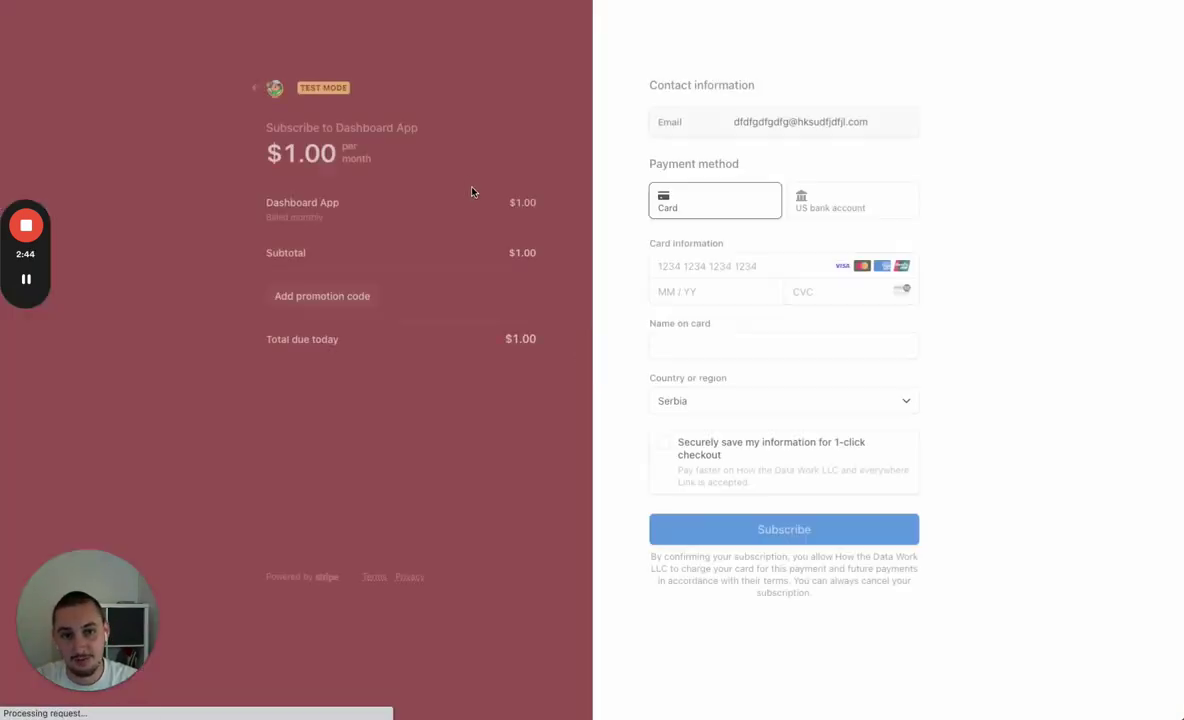
Pay the $1.00 monthly Dashboard App subscription with the saved 4242 test card
click(876, 8)
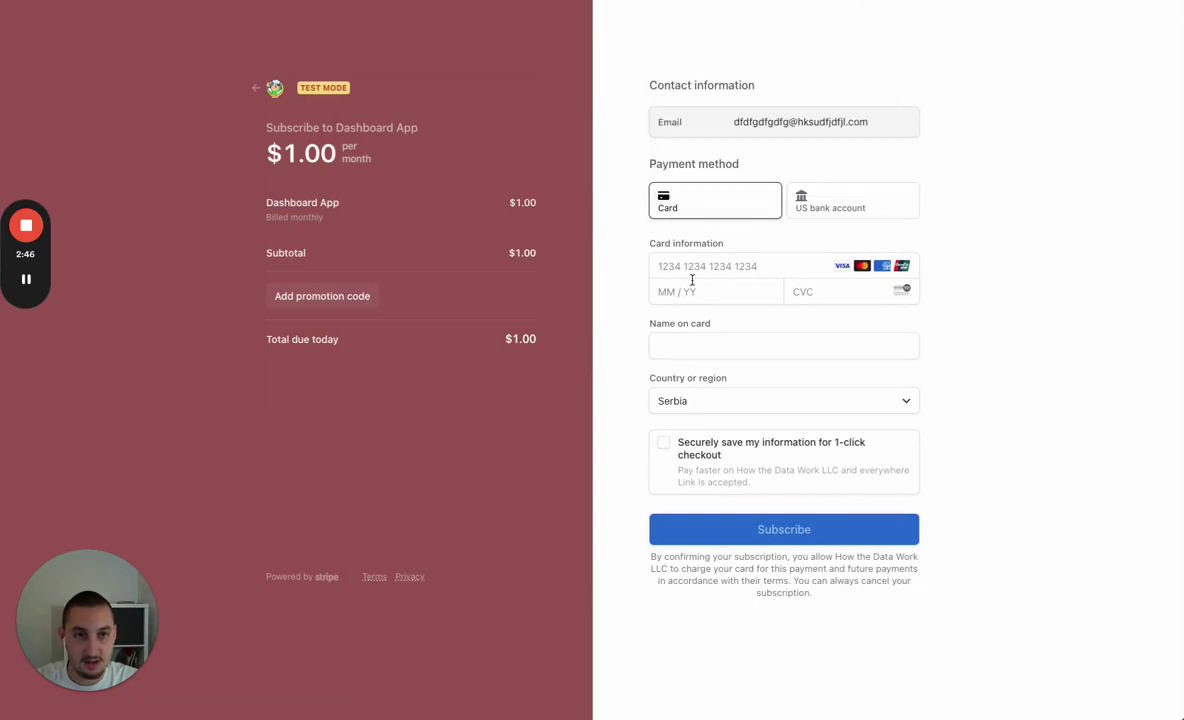
click(764, 266)
click(831, 296)
click(831, 296)
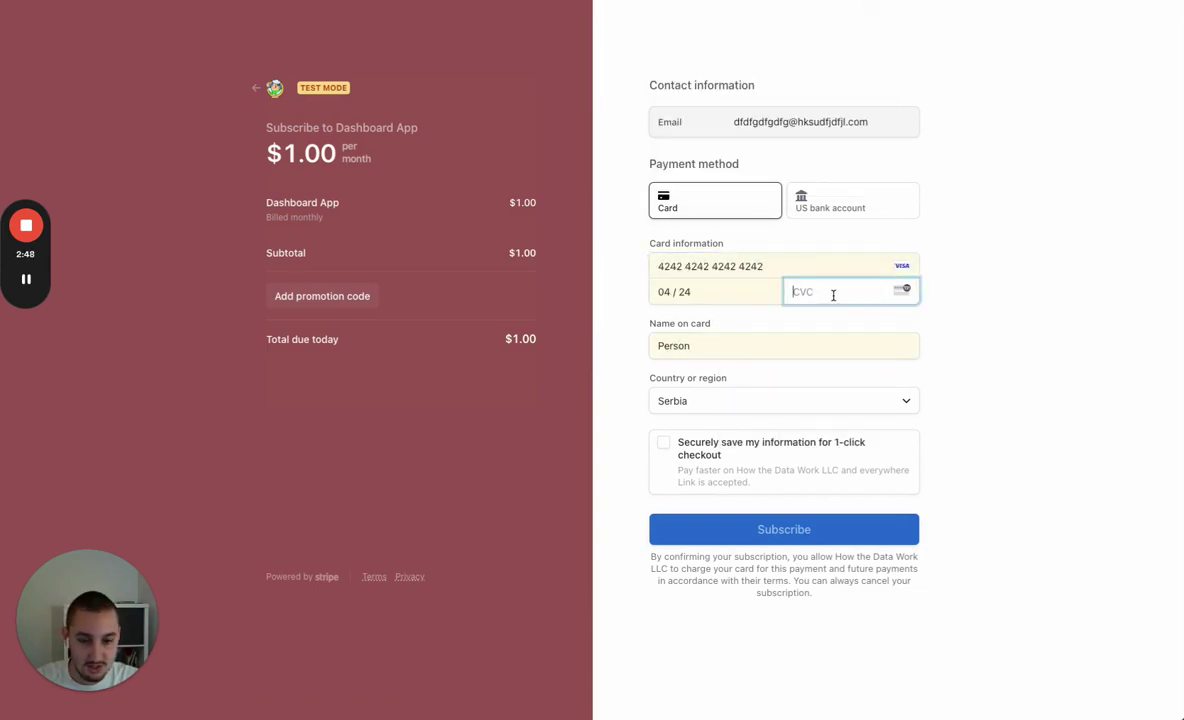
text(424)
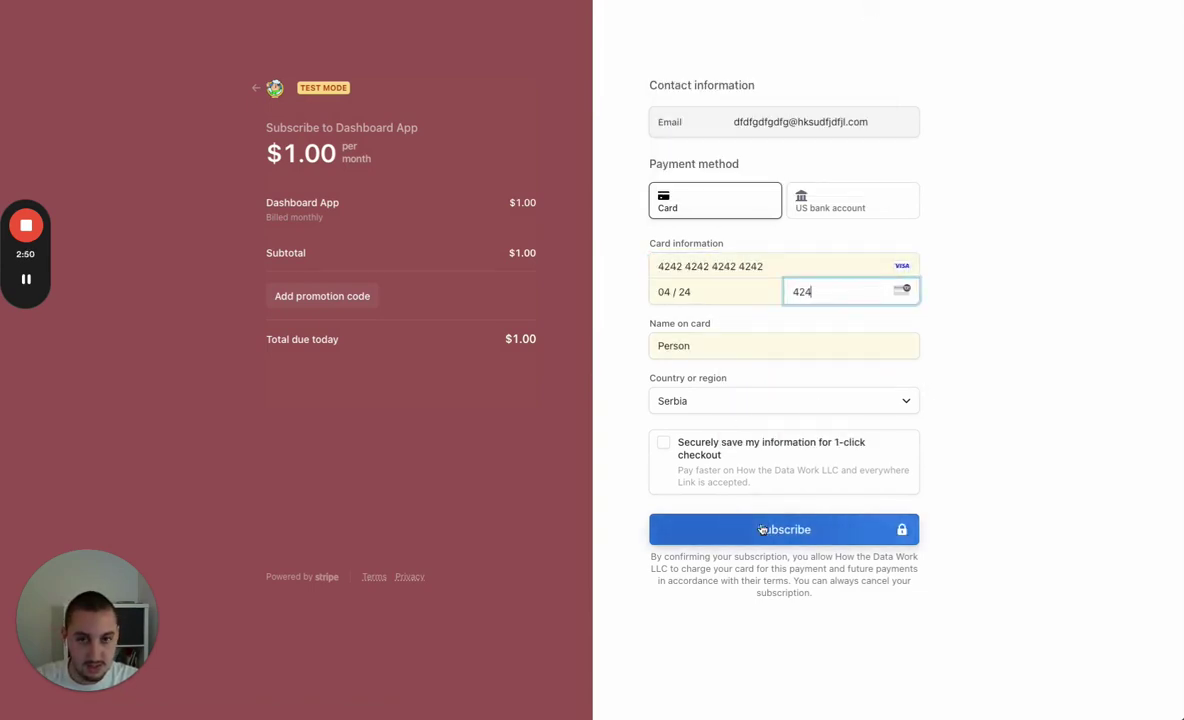
click(700, 529)
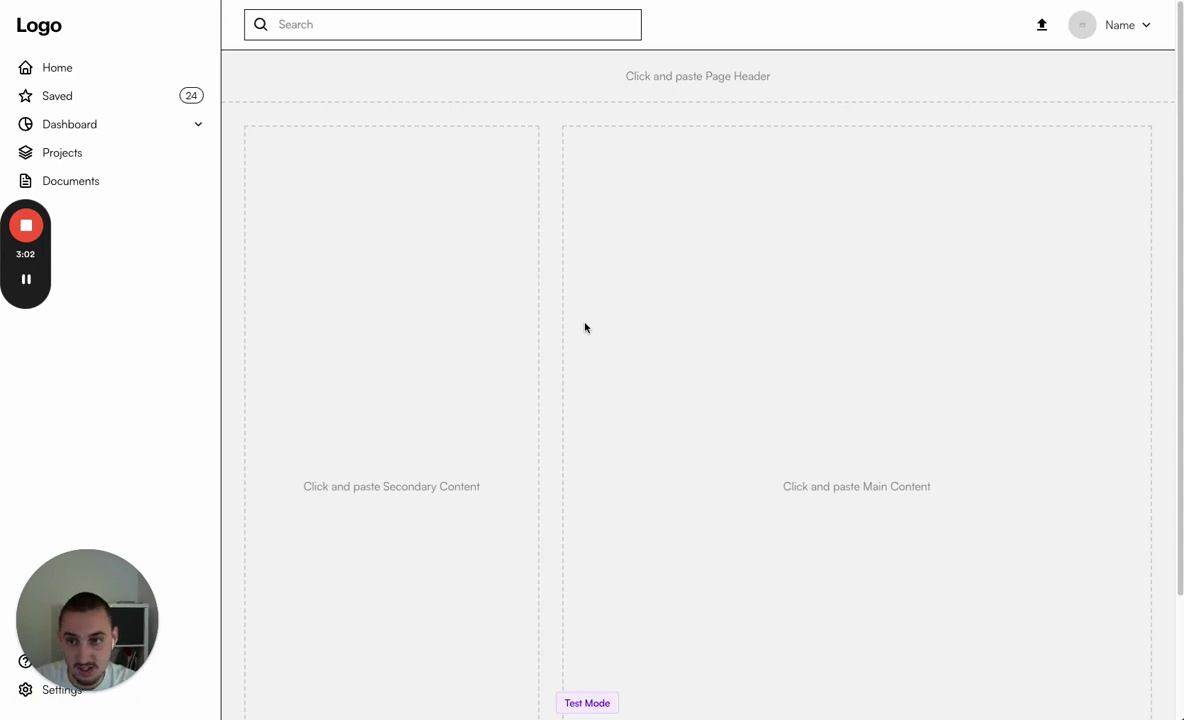
Check the member dashboard's Name menu, then return to Webflow Designer
click(1122, 25)
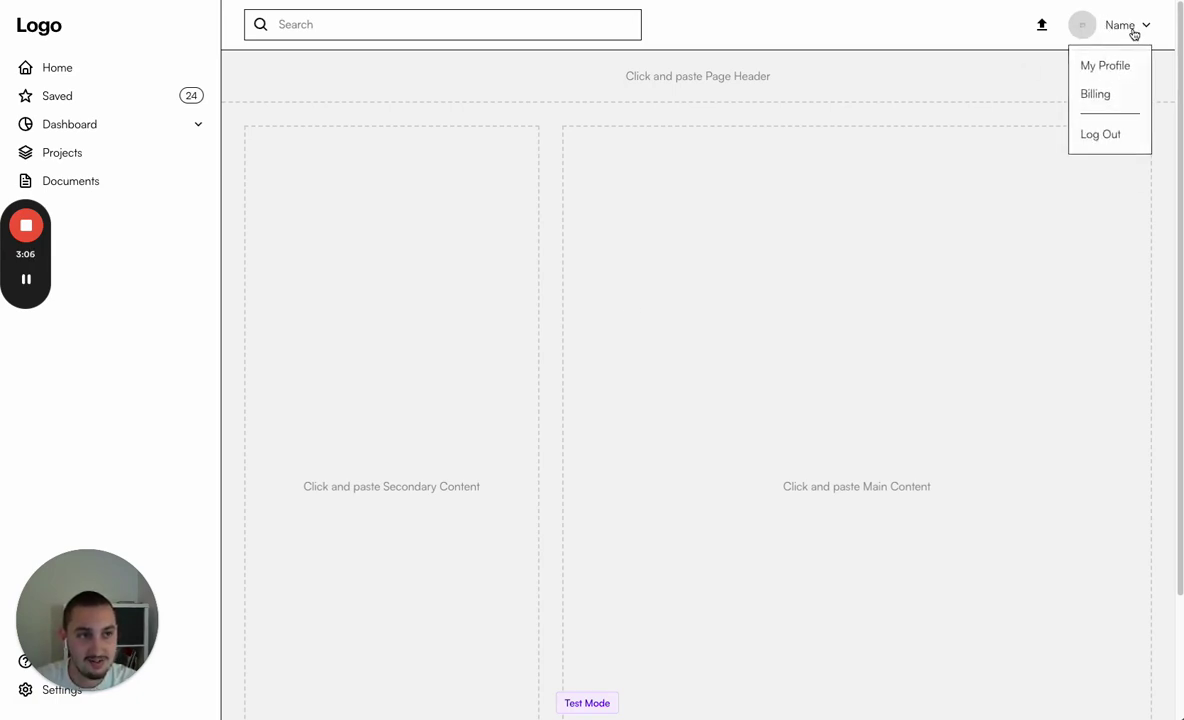
click(1136, 30)
key(alt+Tab)
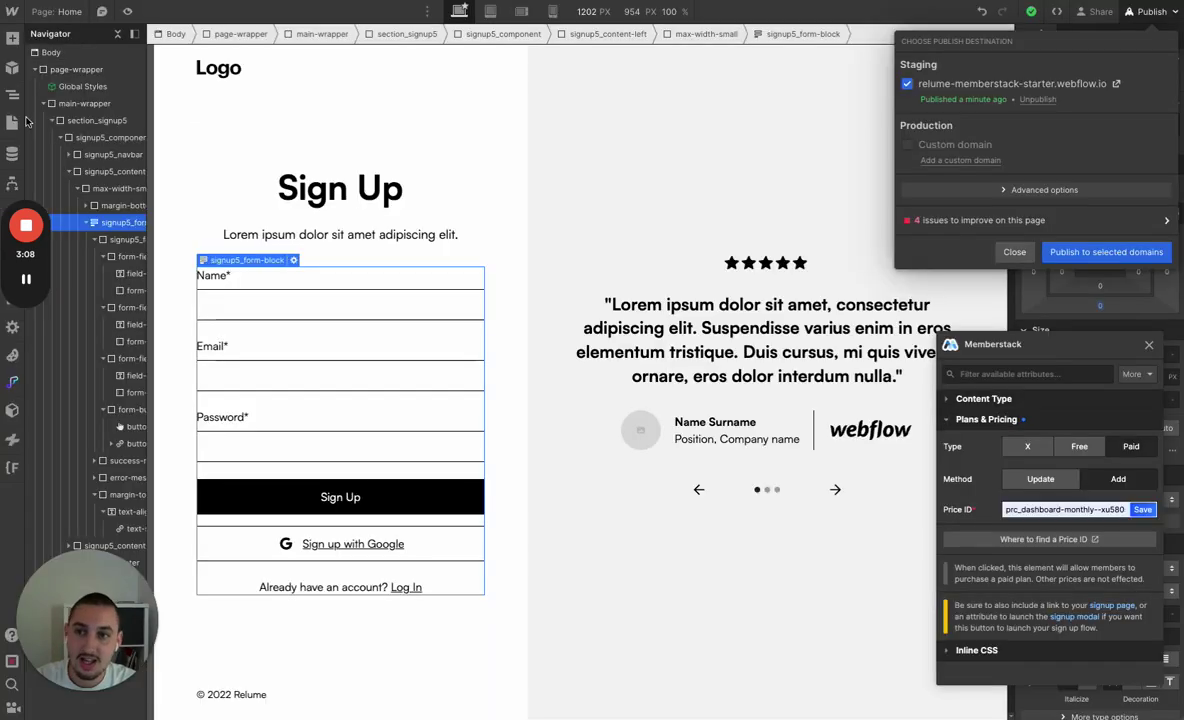
On the Dashboard page, make the top-bar upload icon change the member's profile picture
click(12, 121)
click(12, 121)
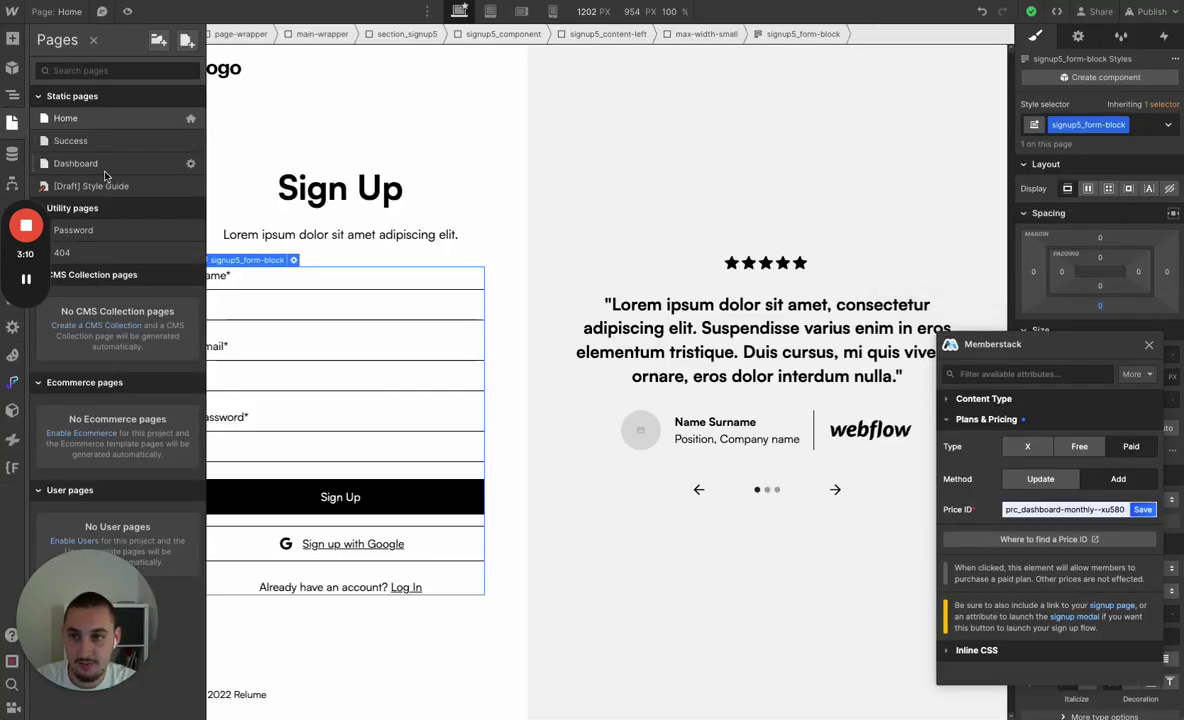
click(97, 162)
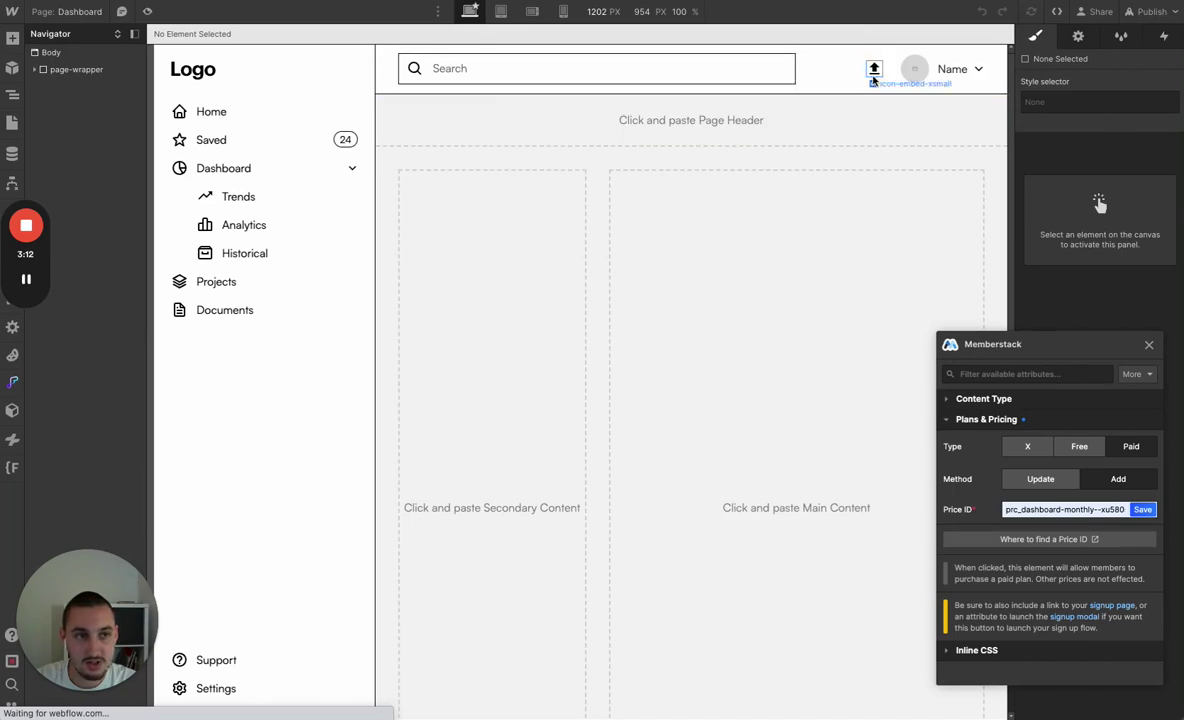
click(875, 72)
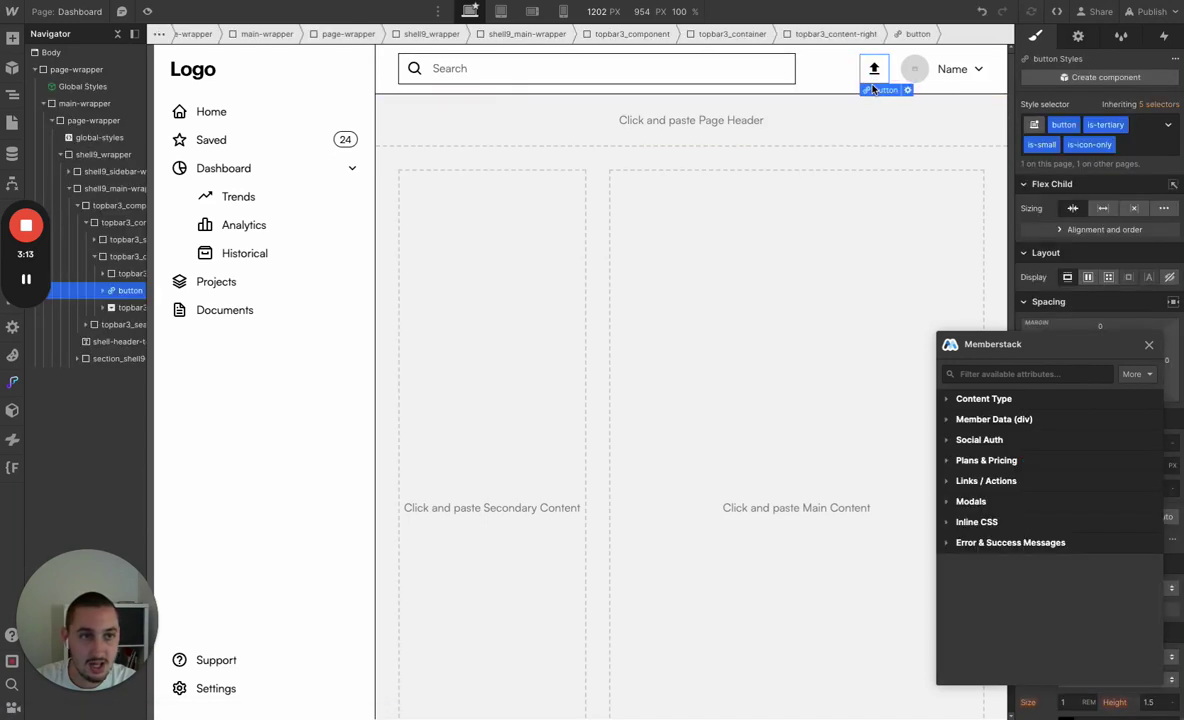
click(983, 481)
click(1021, 508)
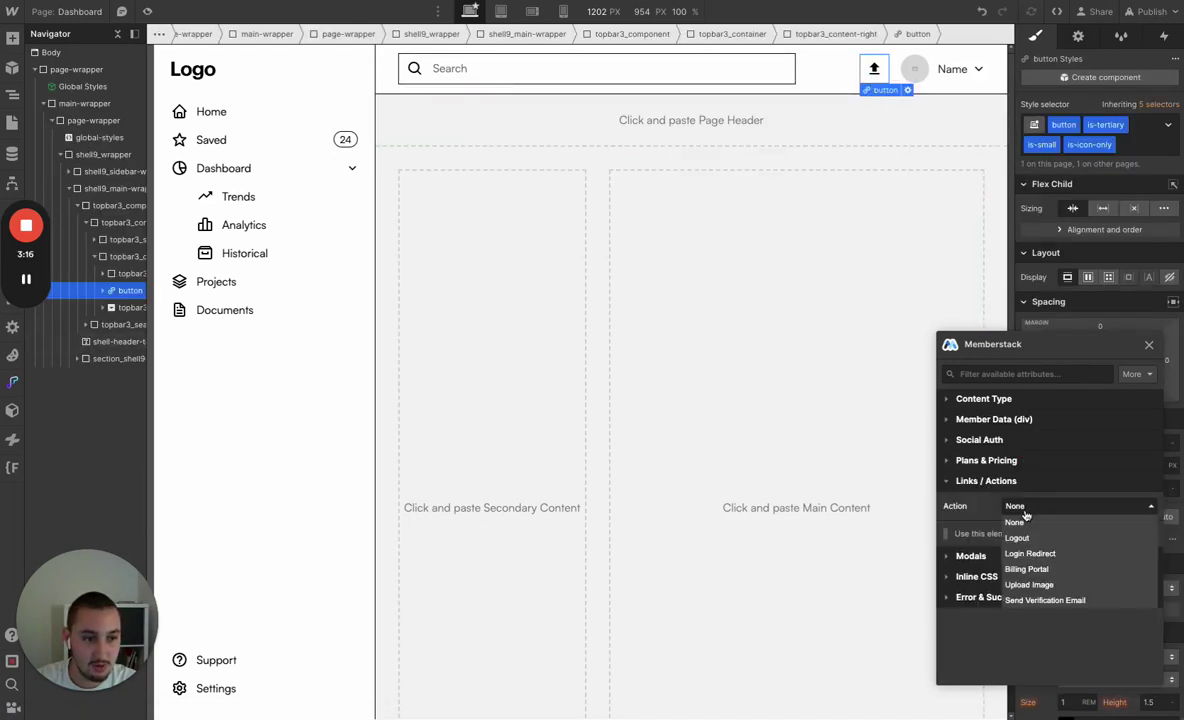
click(1030, 584)
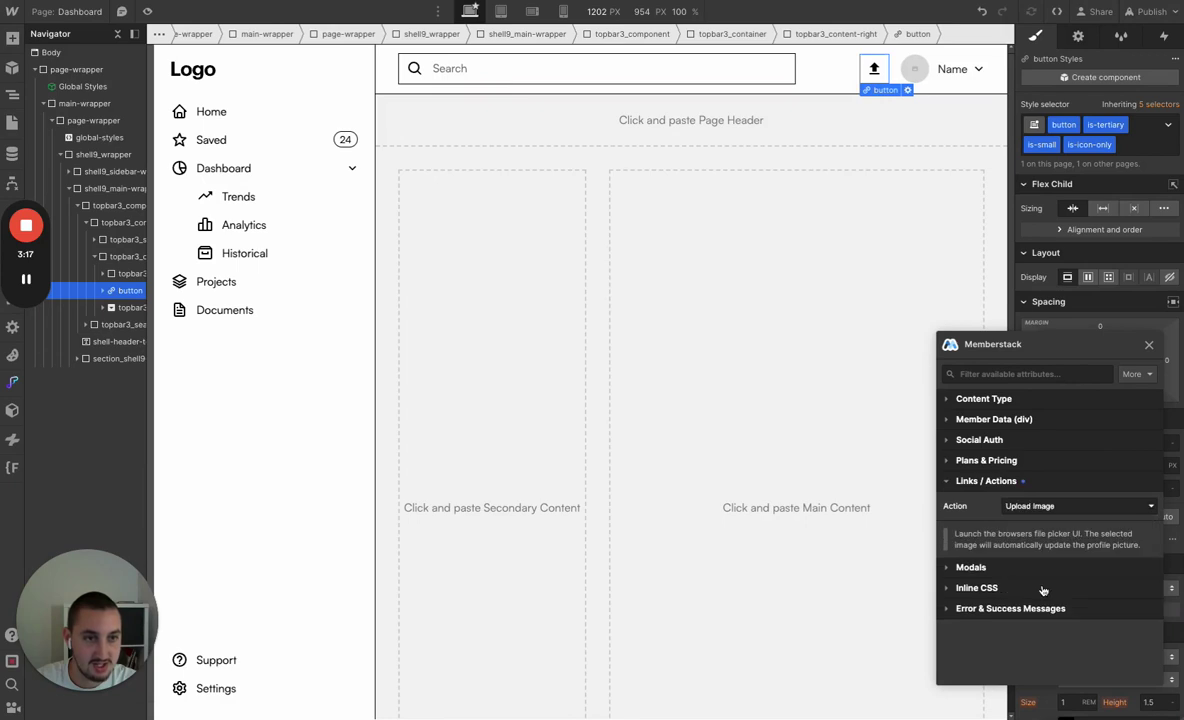
Bind the top-bar avatar image to the member's Profile image
click(916, 70)
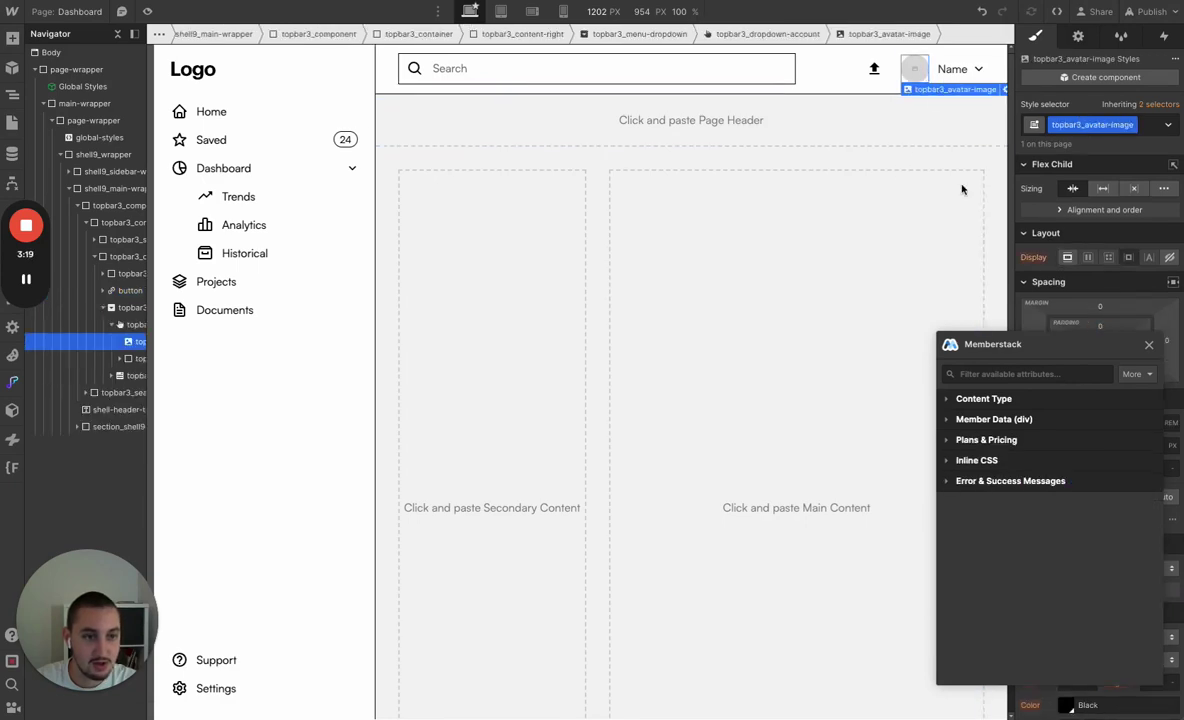
click(994, 419)
click(1060, 444)
click(1012, 532)
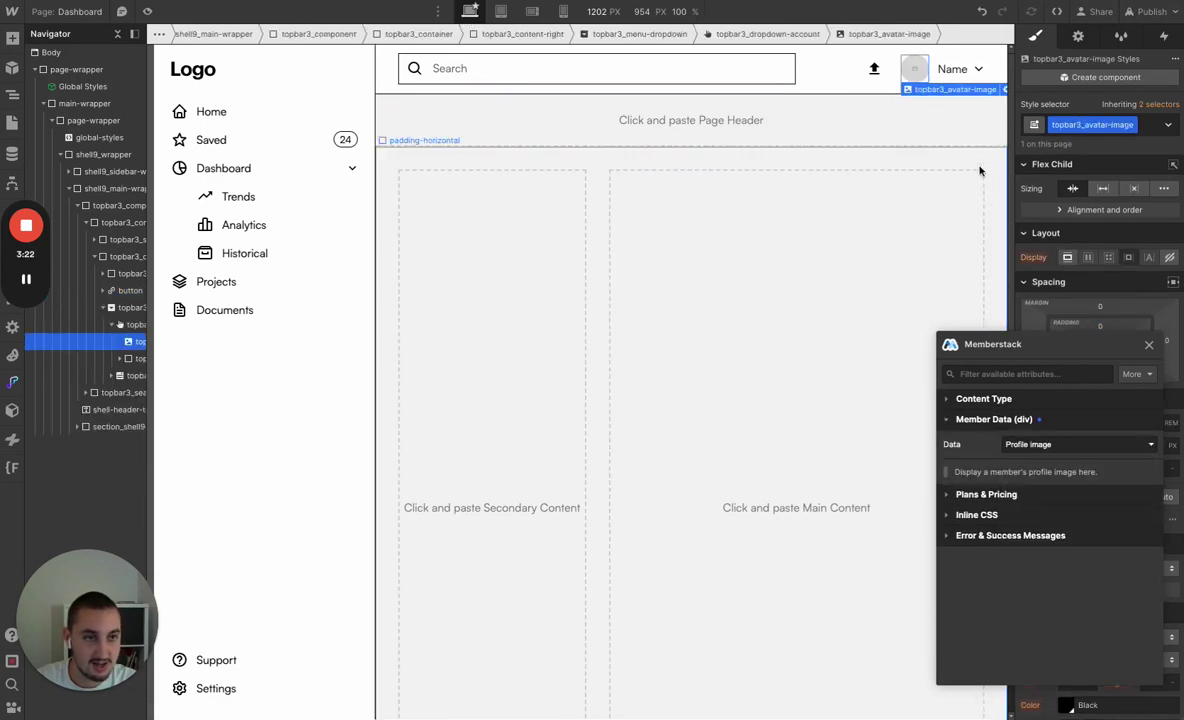
Bind the Name text to the custom field first-name and save it
click(953, 71)
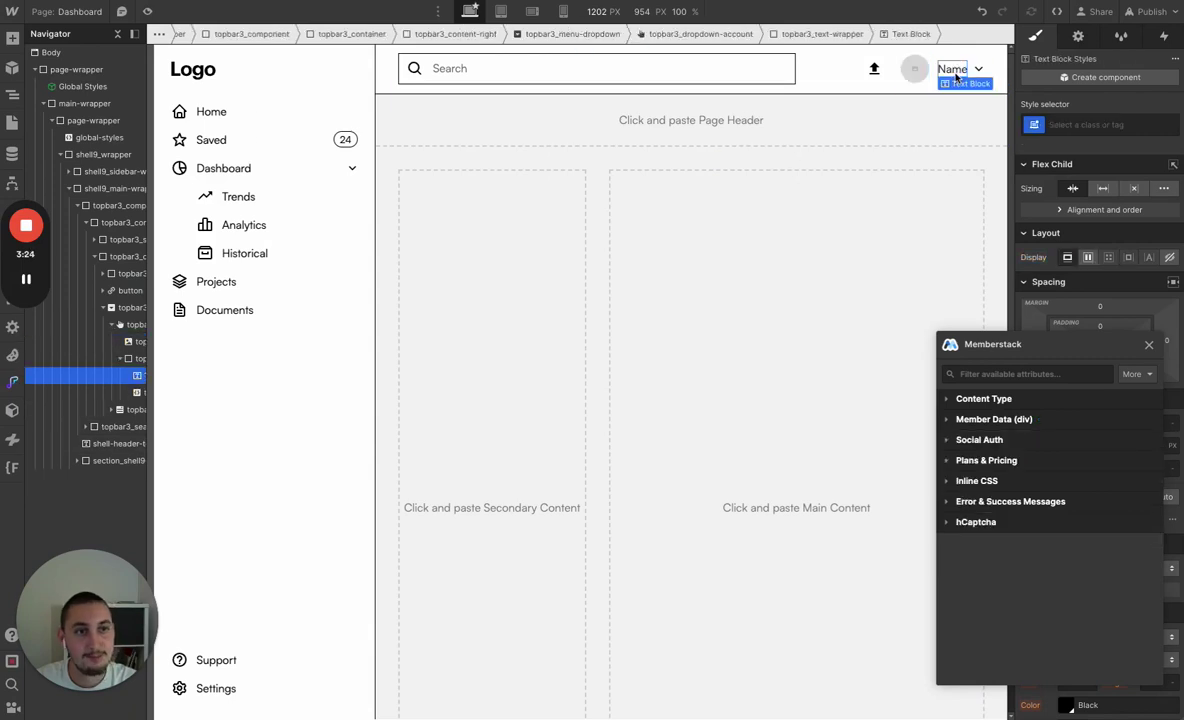
click(1004, 419)
click(1018, 450)
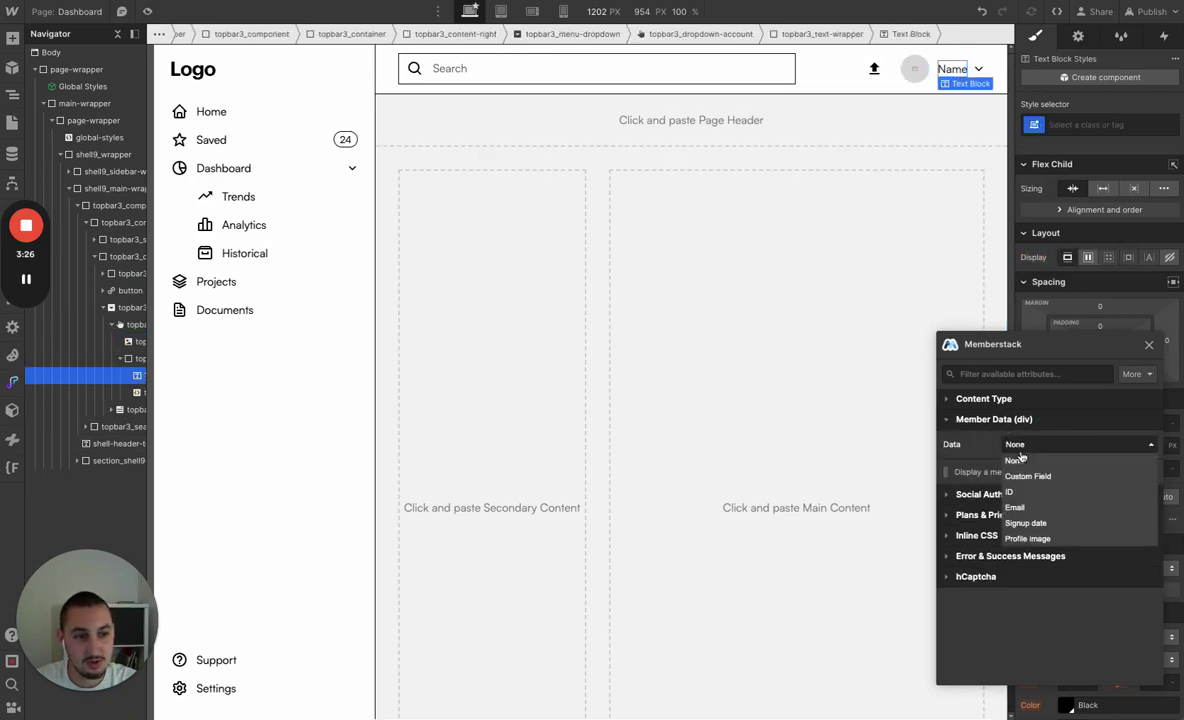
click(1015, 476)
click(1045, 471)
click(1048, 502)
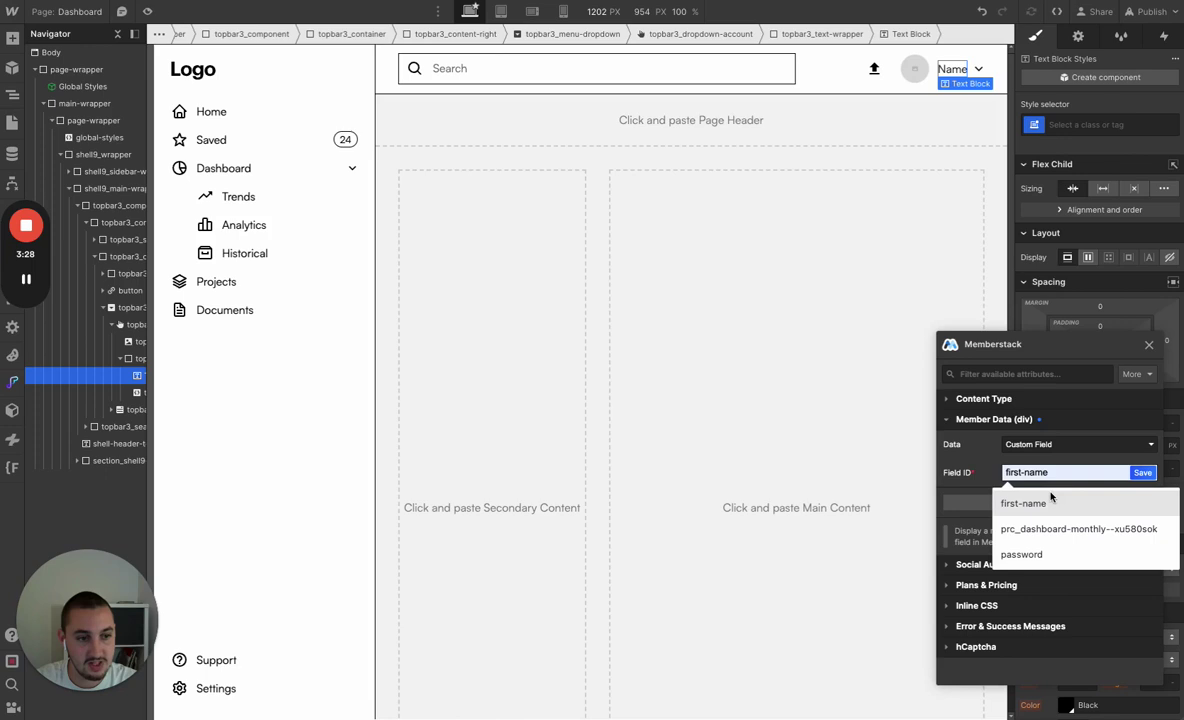
click(1142, 472)
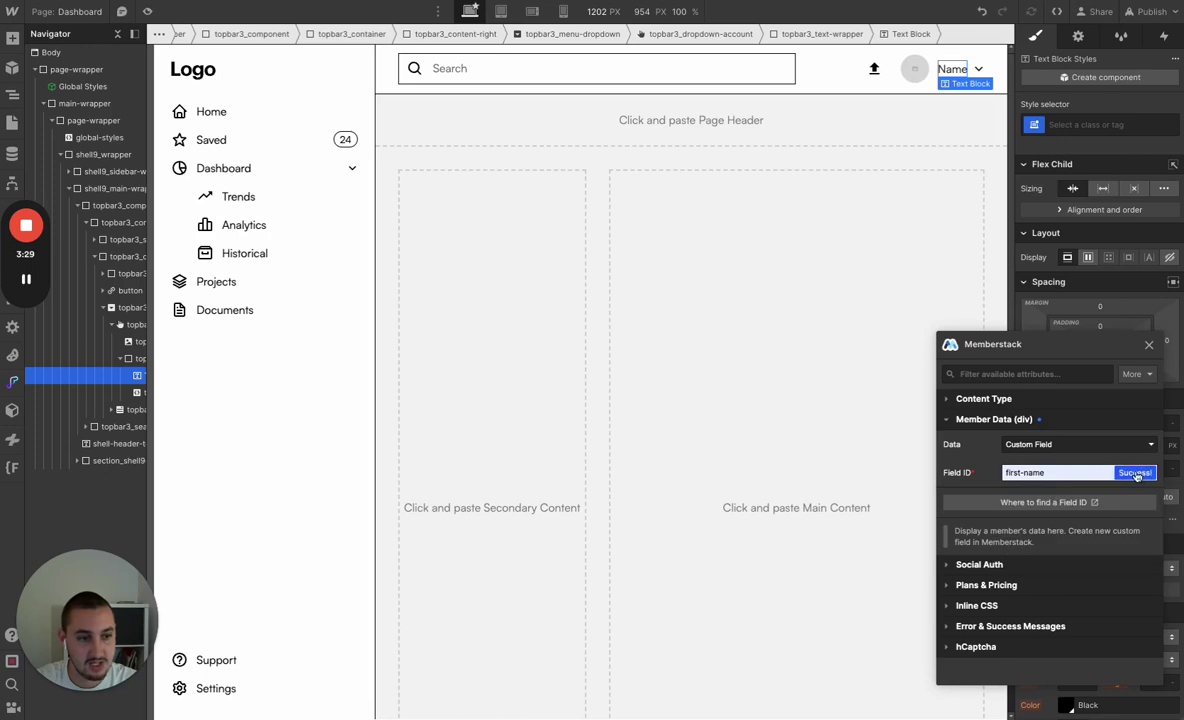
click(978, 69)
click(1078, 36)
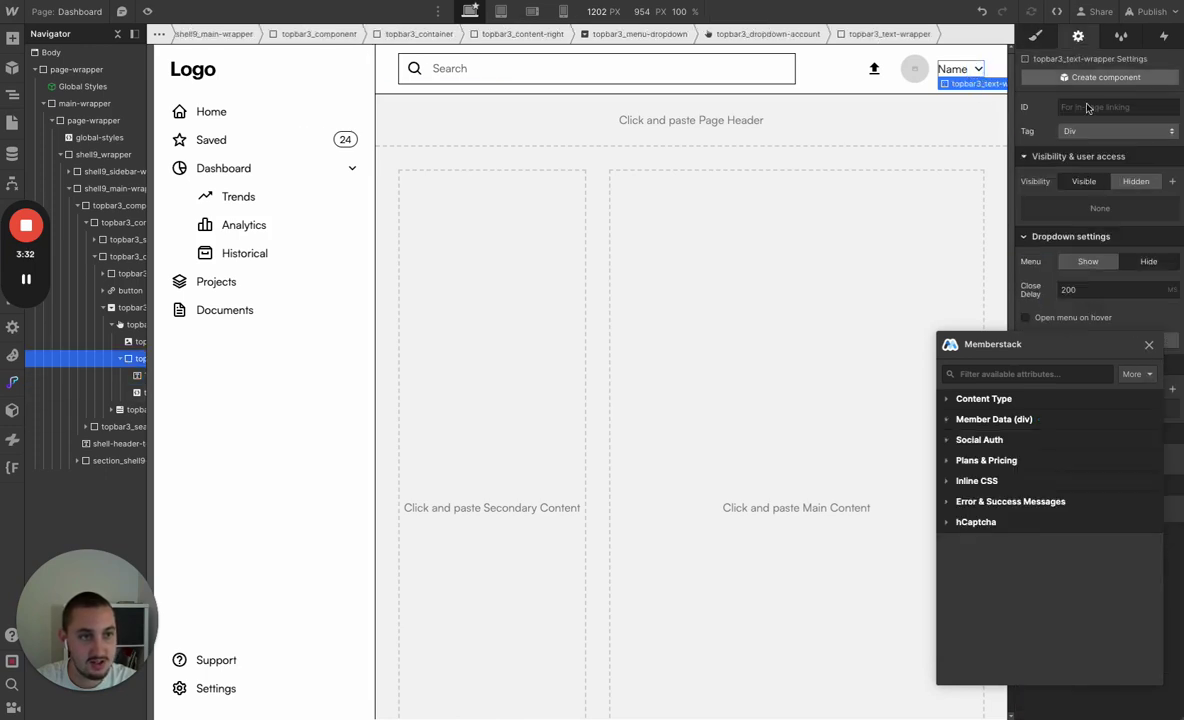
Make the My Profile link open Memberstack's Profile modal
click(1088, 261)
click(950, 114)
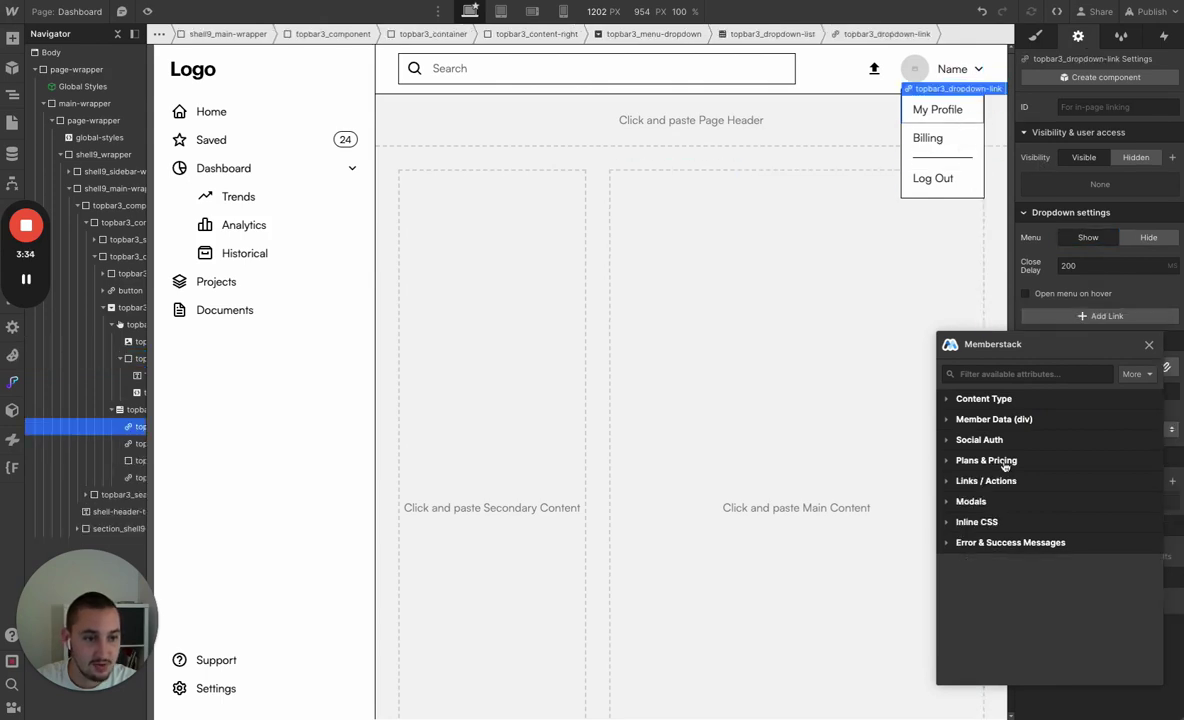
click(997, 503)
click(1040, 527)
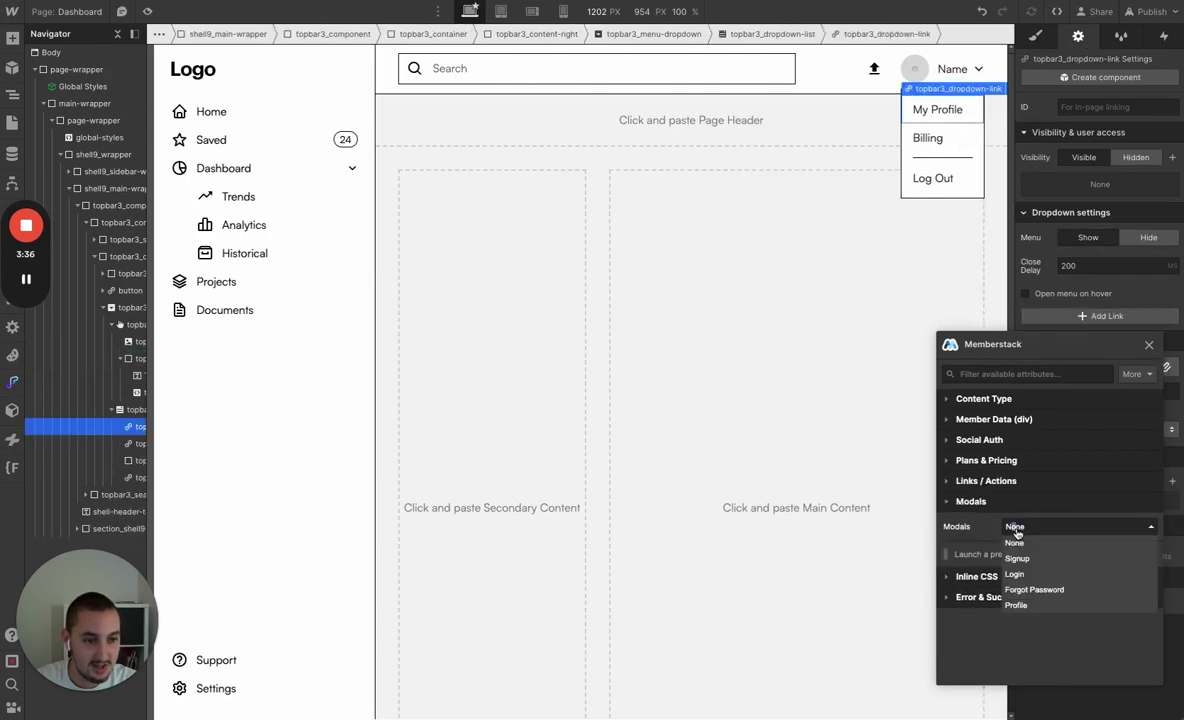
click(1030, 598)
Set the Billing link's action to Billing Portal
click(933, 140)
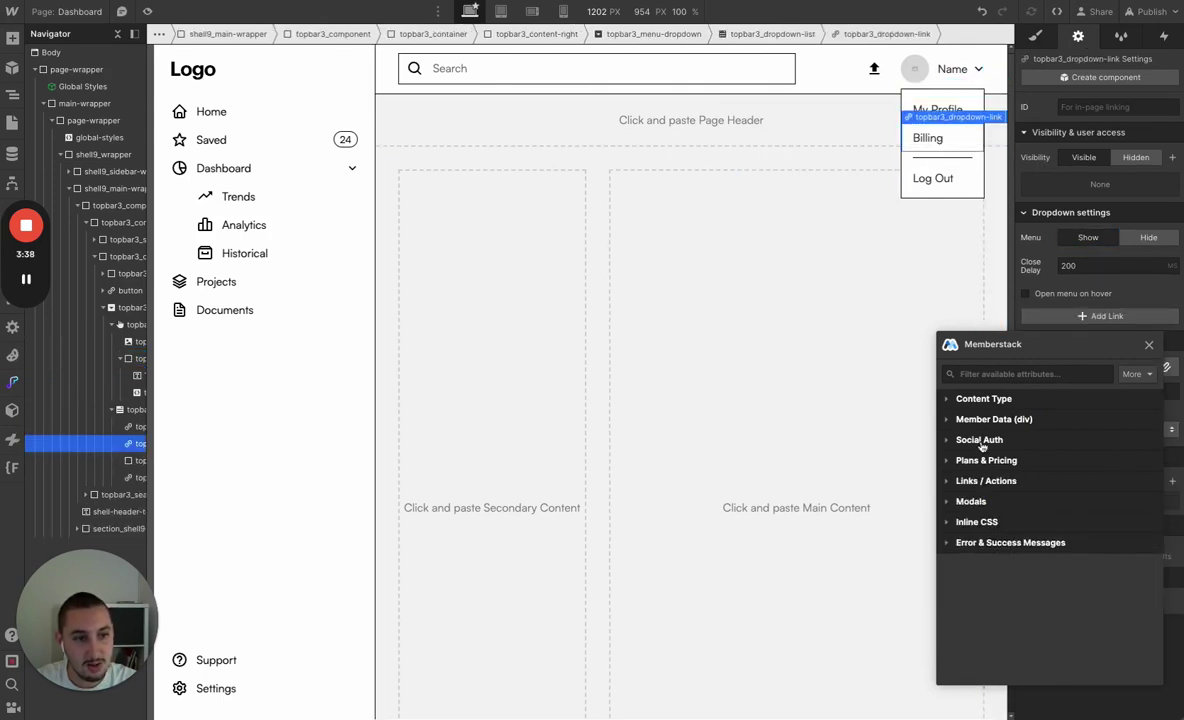
click(991, 487)
click(1080, 505)
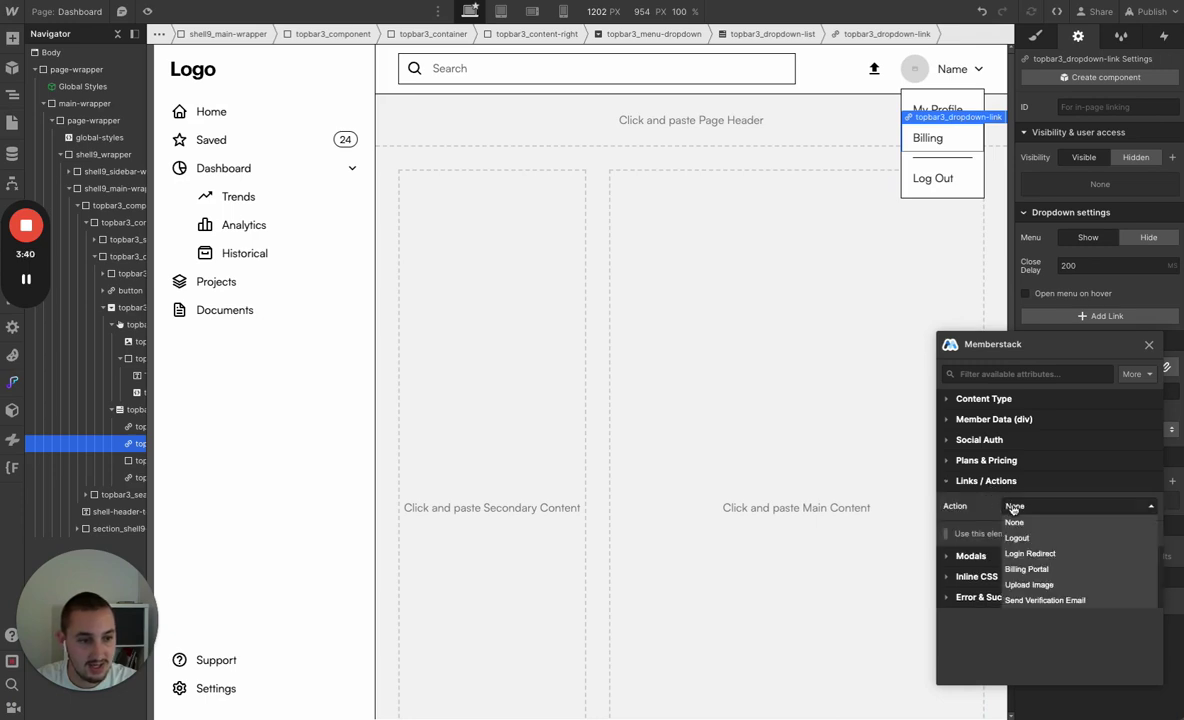
click(1041, 562)
Set the Log Out link's action to Logout
click(937, 179)
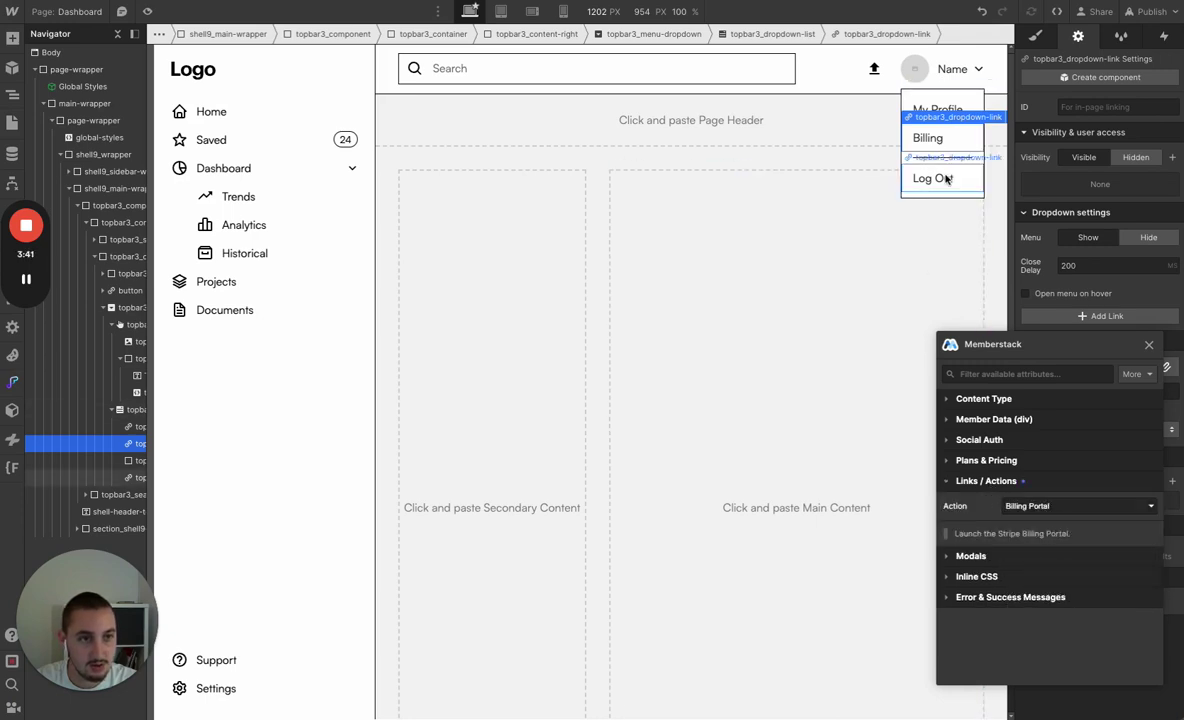
click(1014, 483)
click(1020, 505)
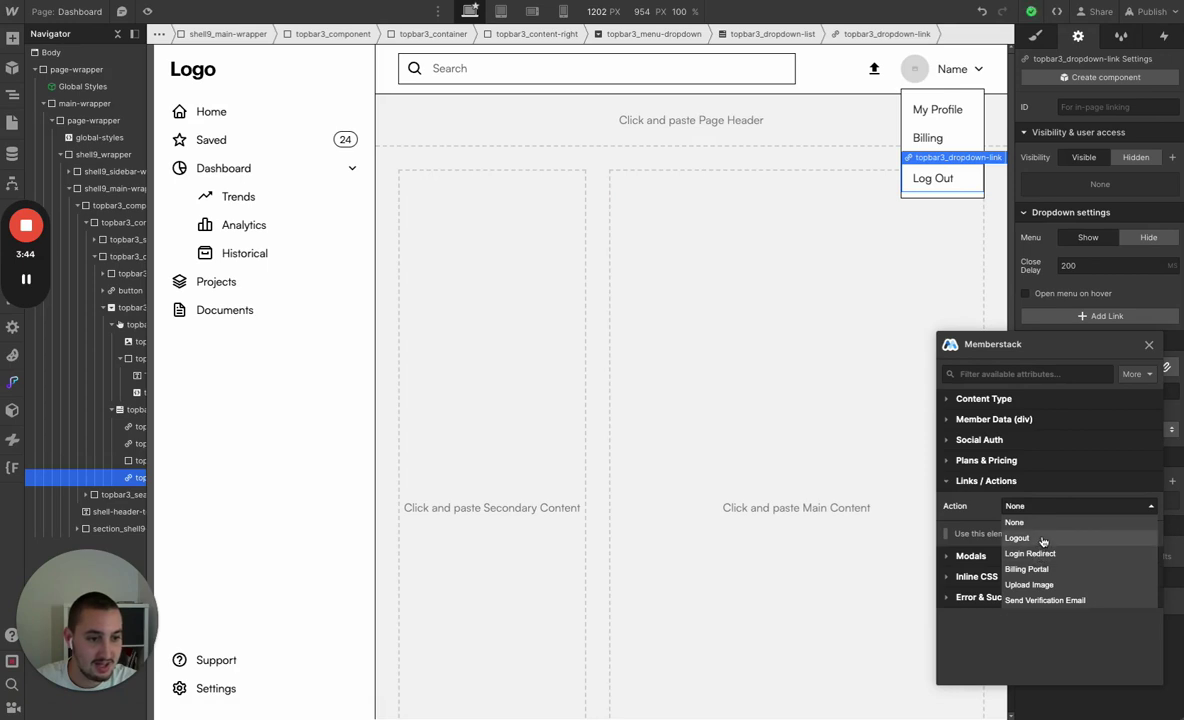
click(1017, 538)
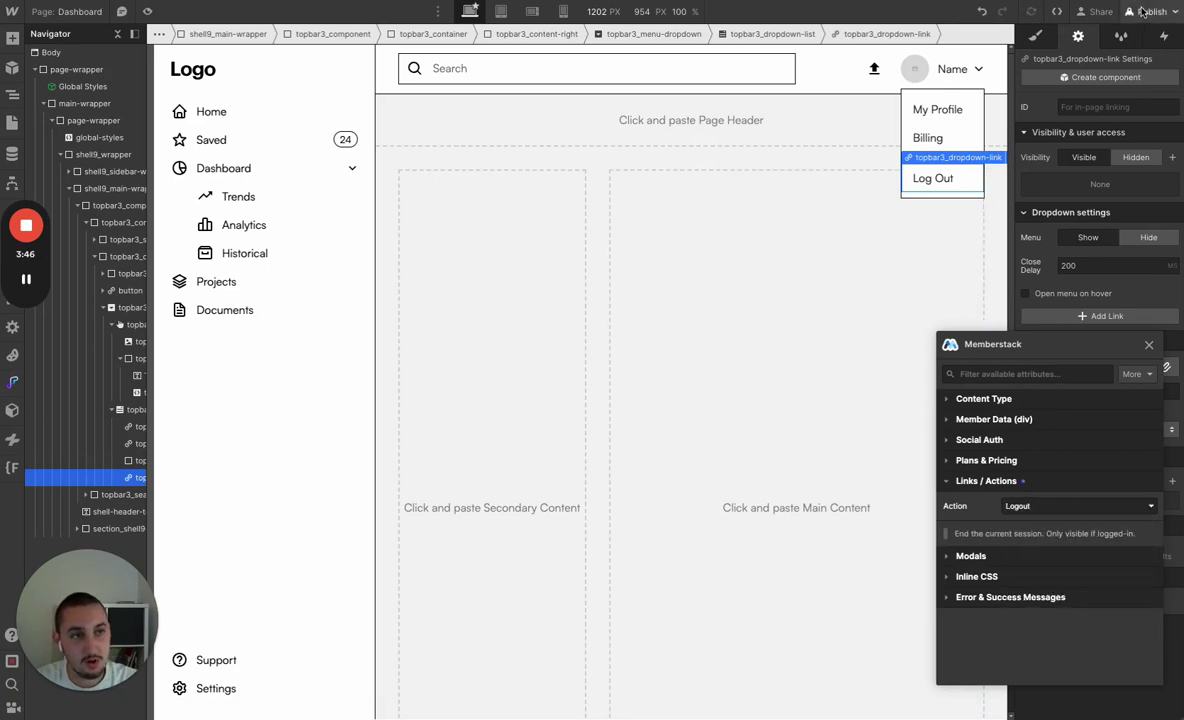
Republish the site and view the live dashboard
click(1143, 11)
click(1024, 234)
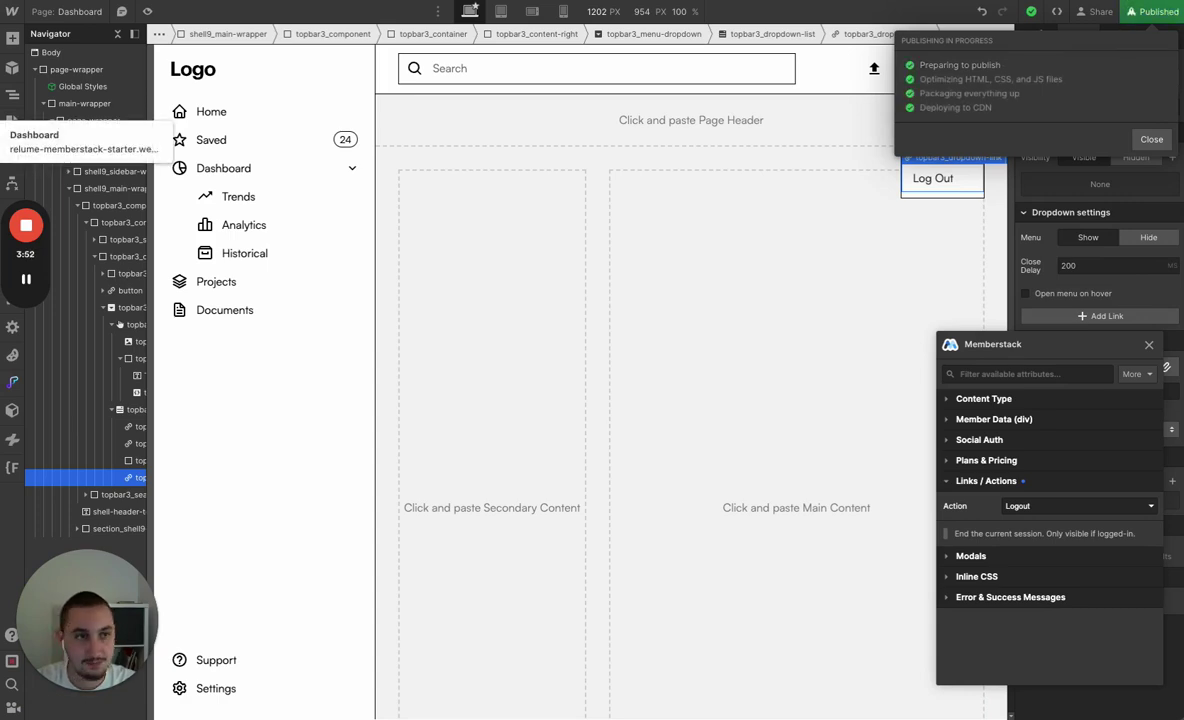
key(ctrl+Tab)
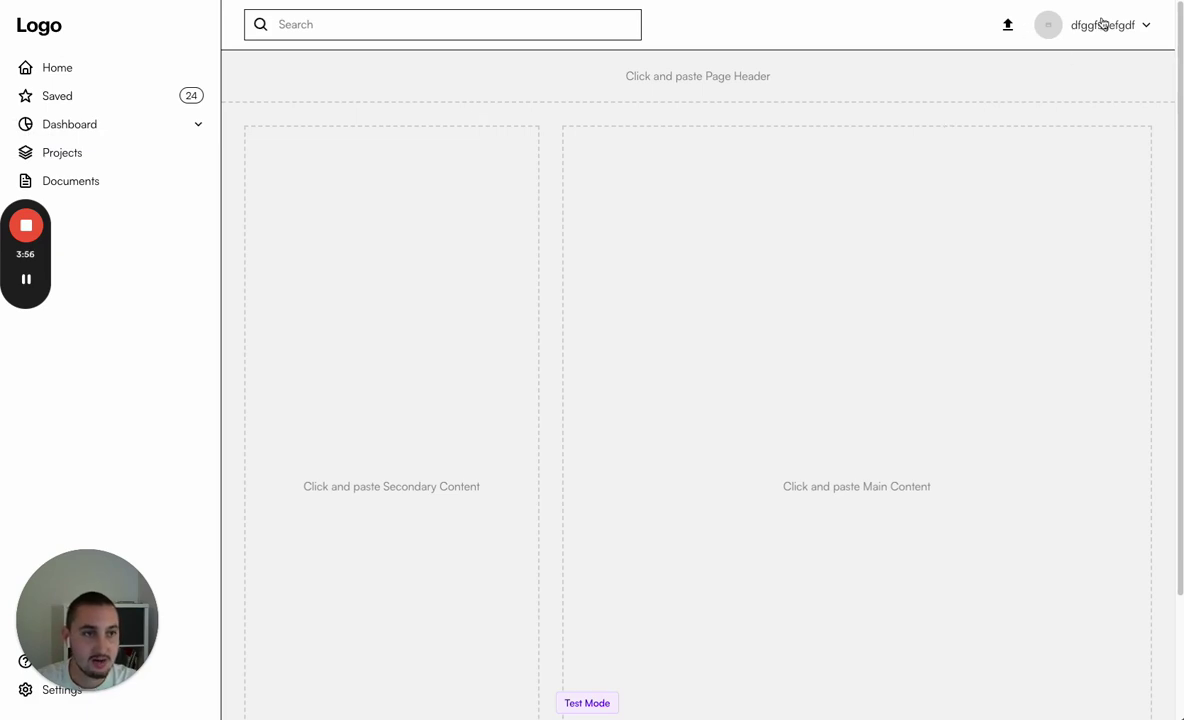
Upload the first pexels photo as the member's profile image
click(1009, 27)
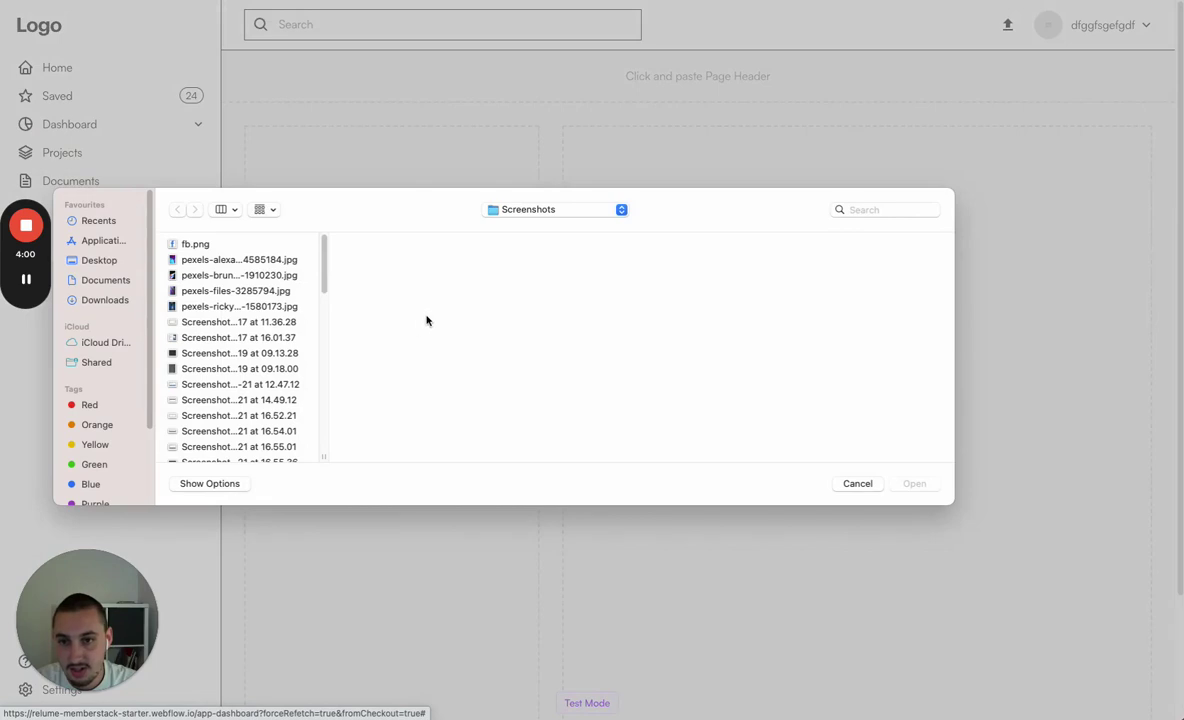
click(250, 259)
click(928, 484)
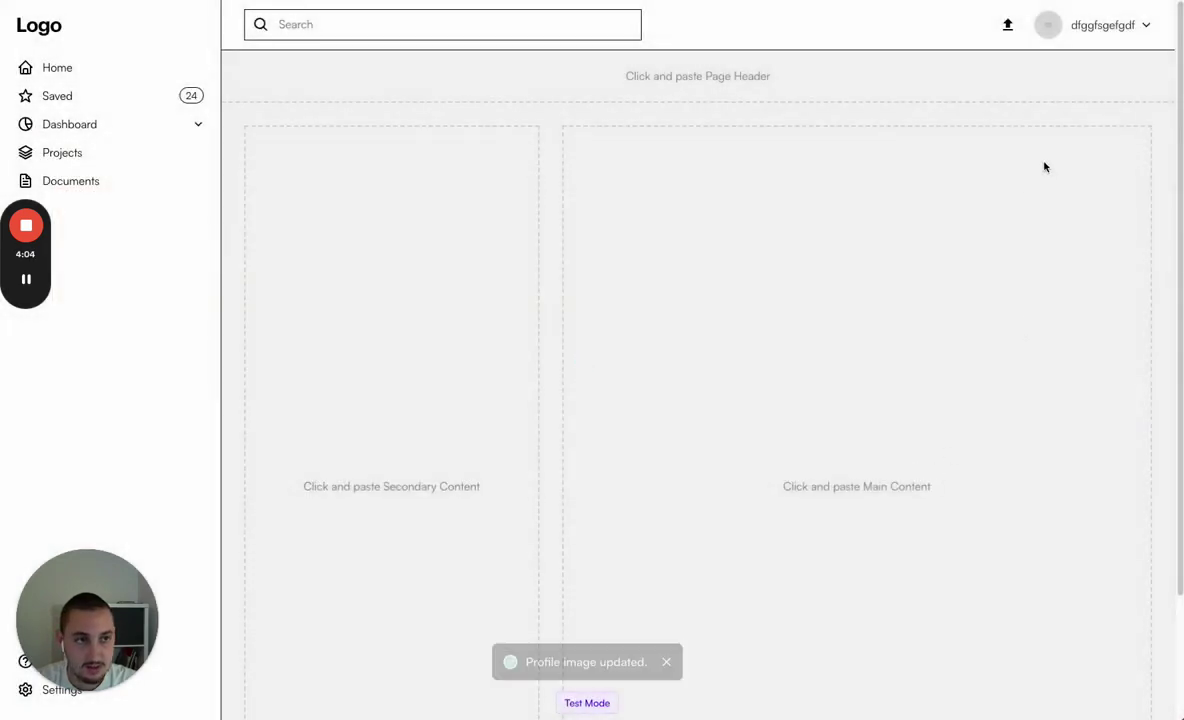
Replace the first name in My Profile with a new test name and save
click(1092, 32)
click(1074, 68)
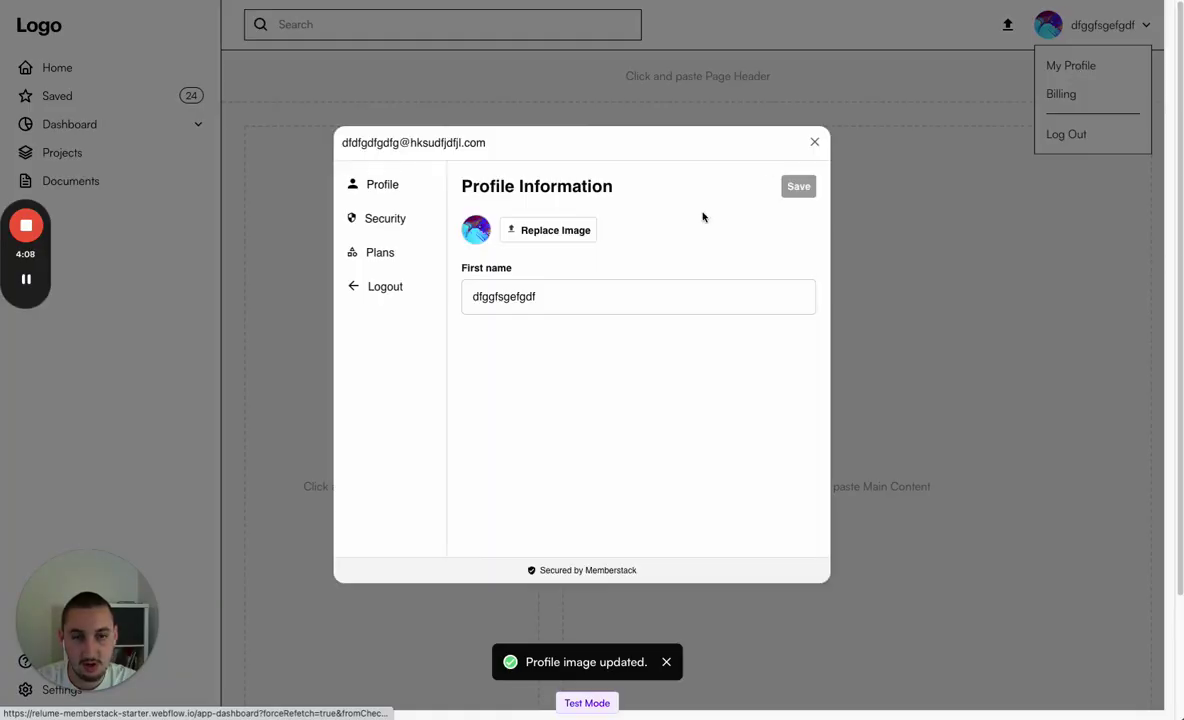
triple_click(560, 298)
text(dfdfvdf)
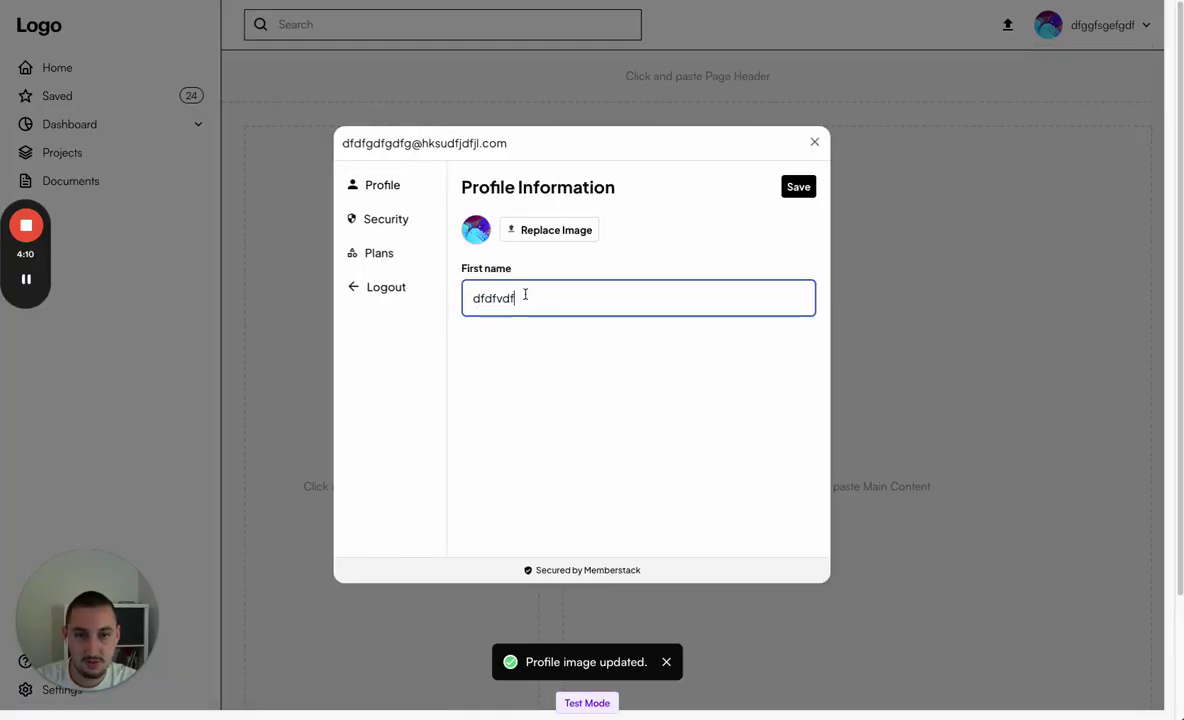
text(vdfvdfvdfvdfvdfvdfvdv)
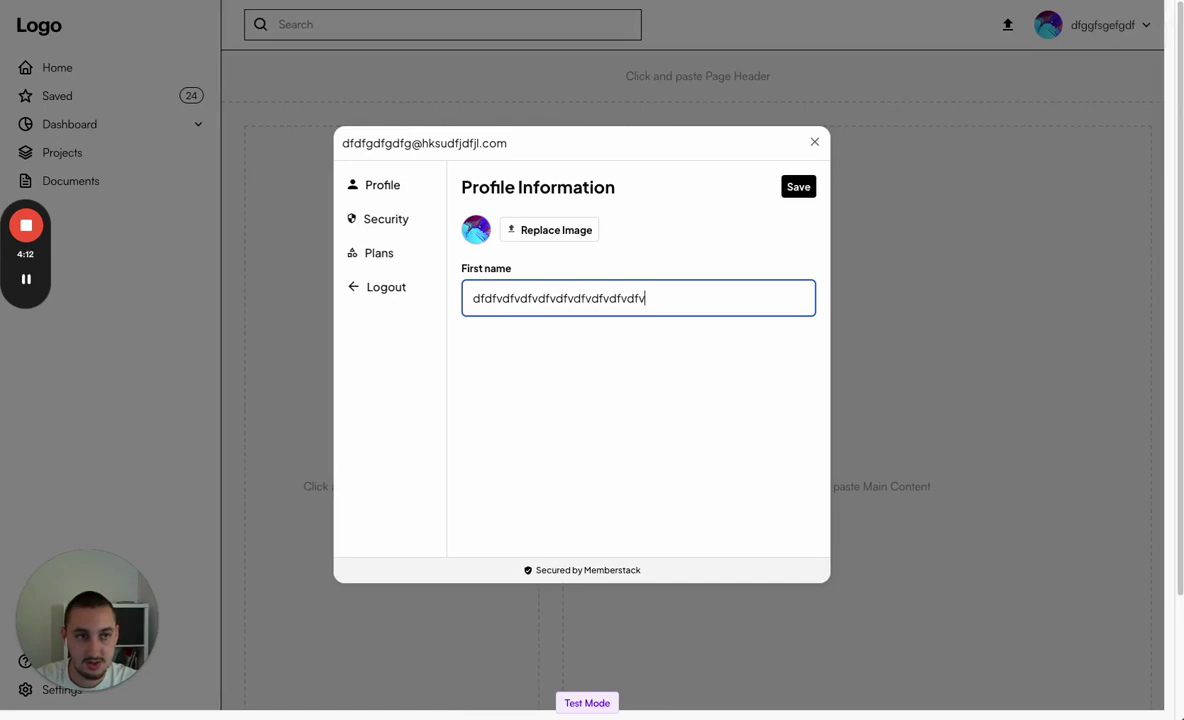
click(797, 187)
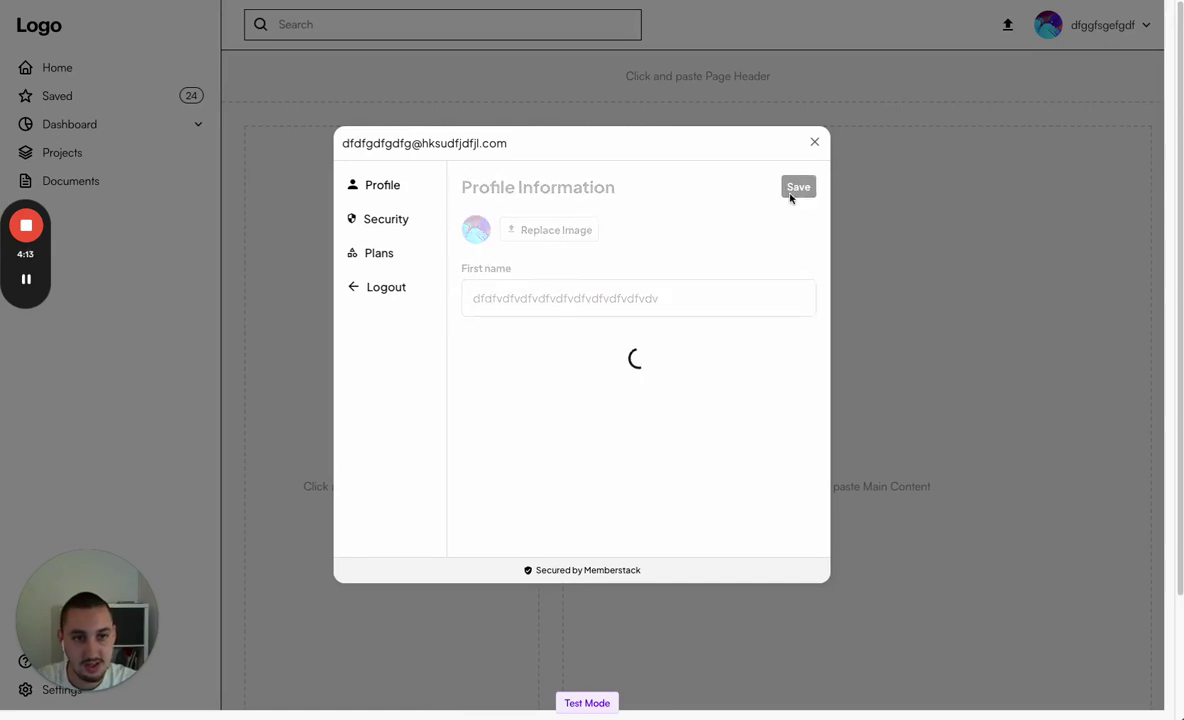
Close the profile dialog and open the Billing portal from the account menu
click(815, 144)
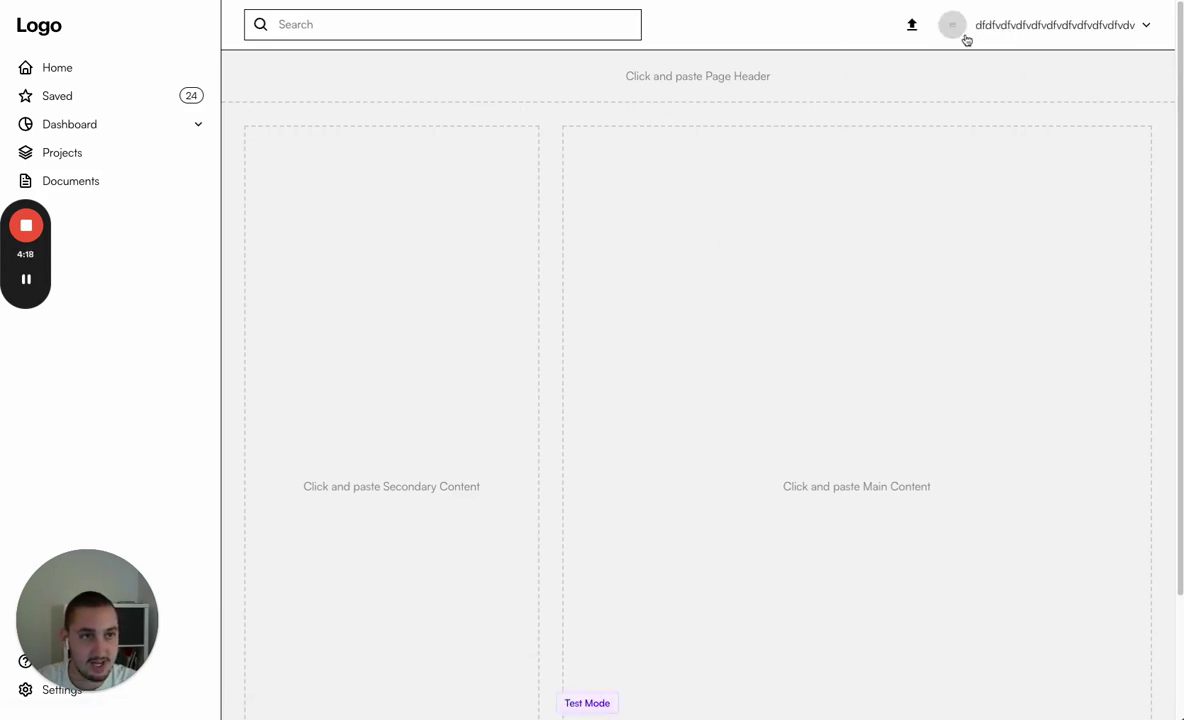
click(1029, 35)
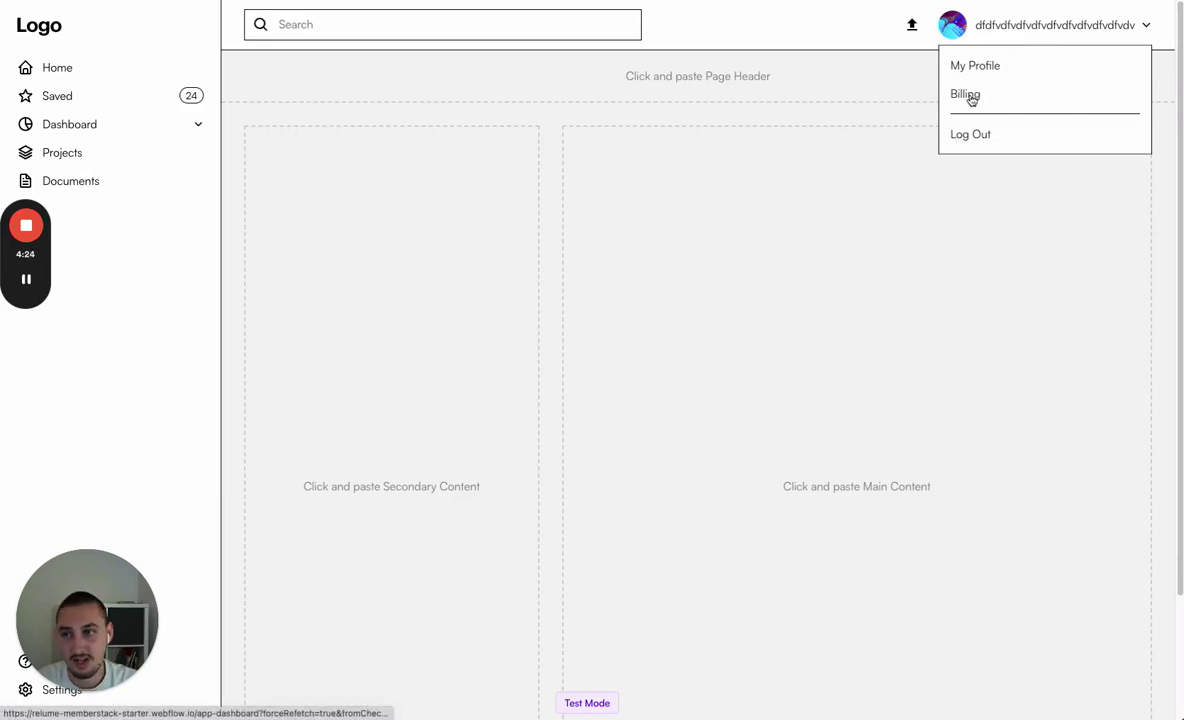
click(968, 96)
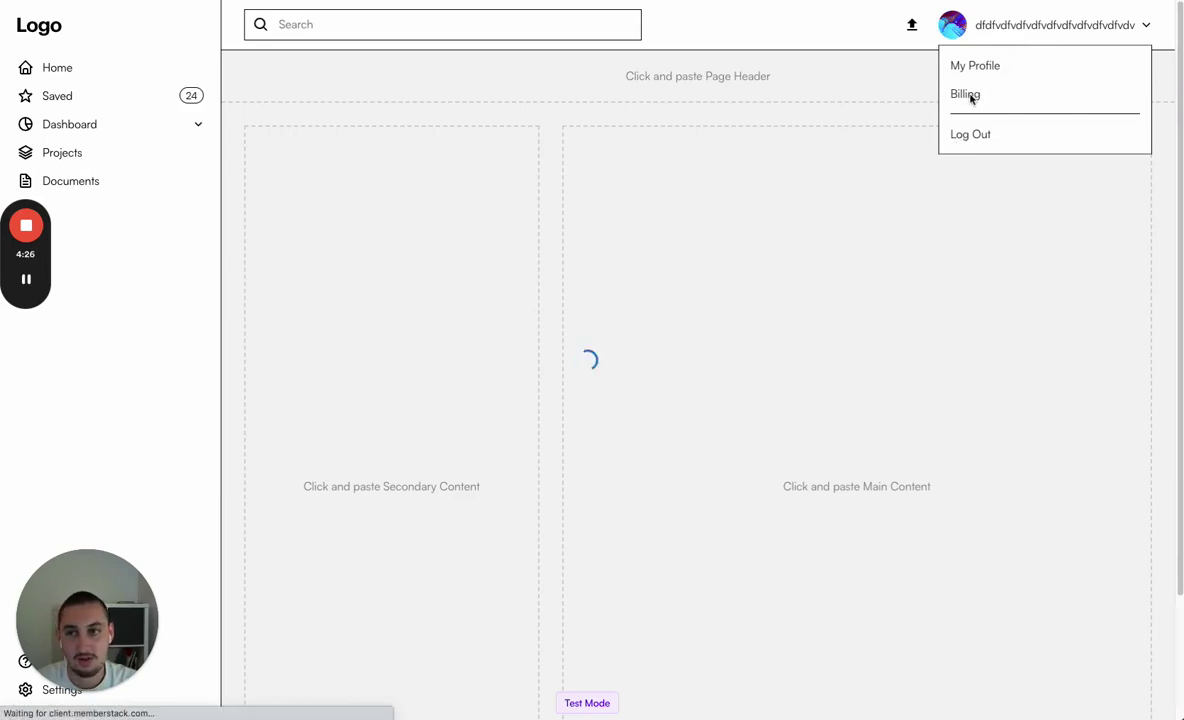